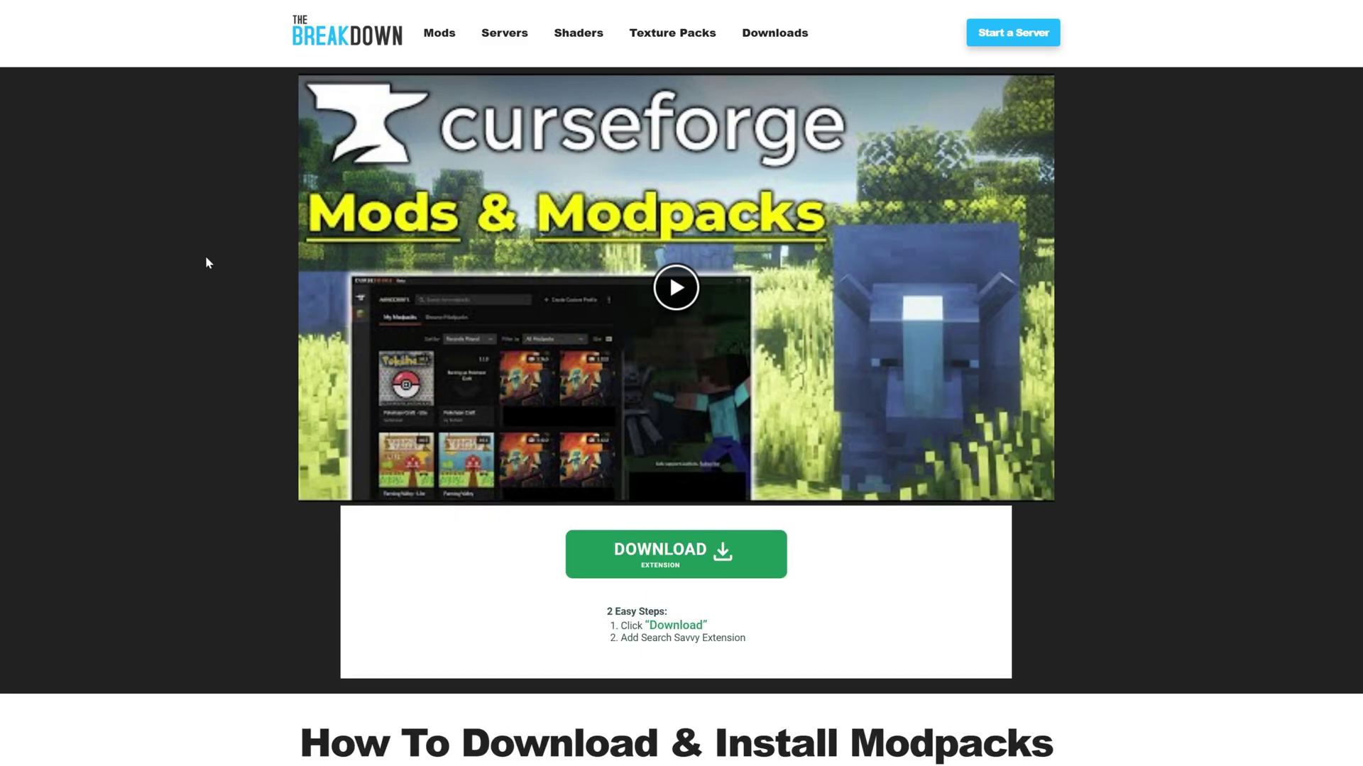
Download the standalone CurseForge Windows installer and save it to Downloads.
{"action": "scroll", "coordinate": [204, 263], "scroll_direction": "down", "scroll_amount": 10}
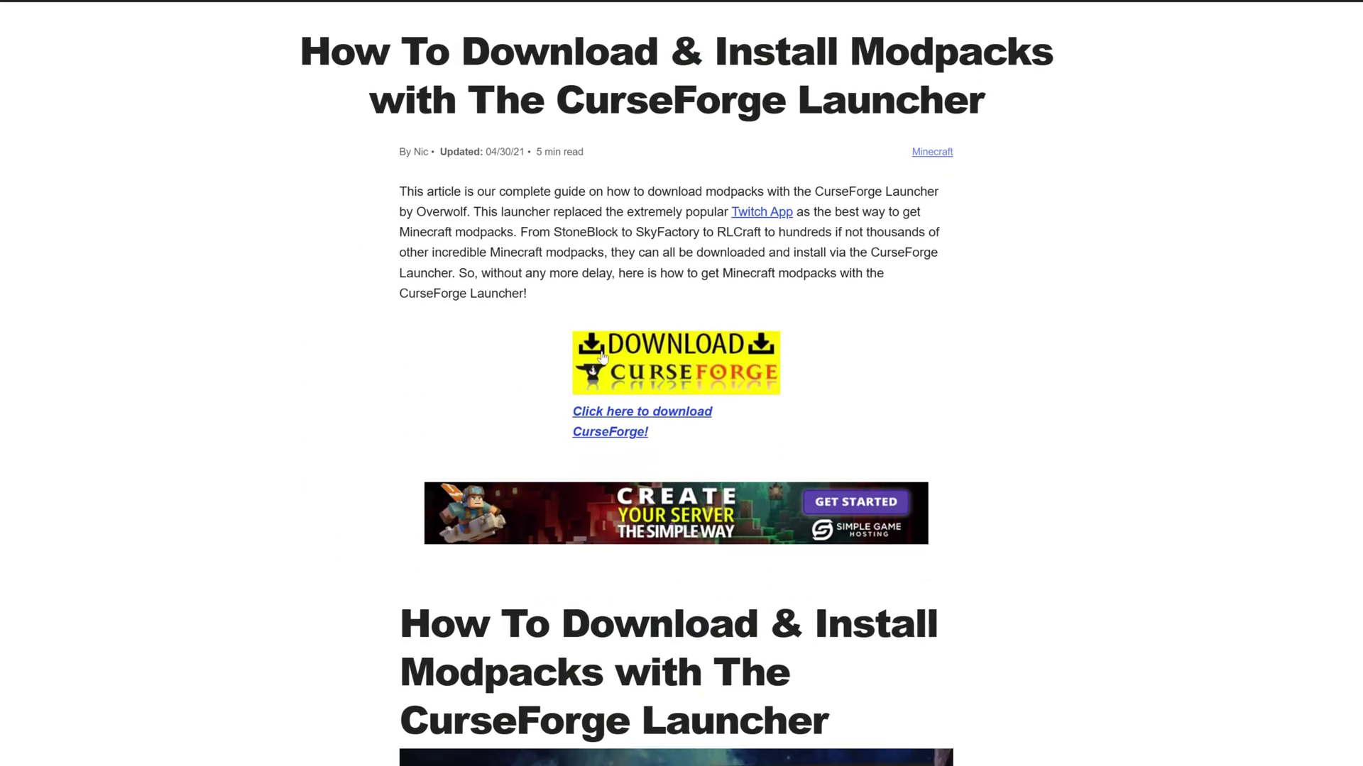
{"action": "left_click", "coordinate": [603, 357]}
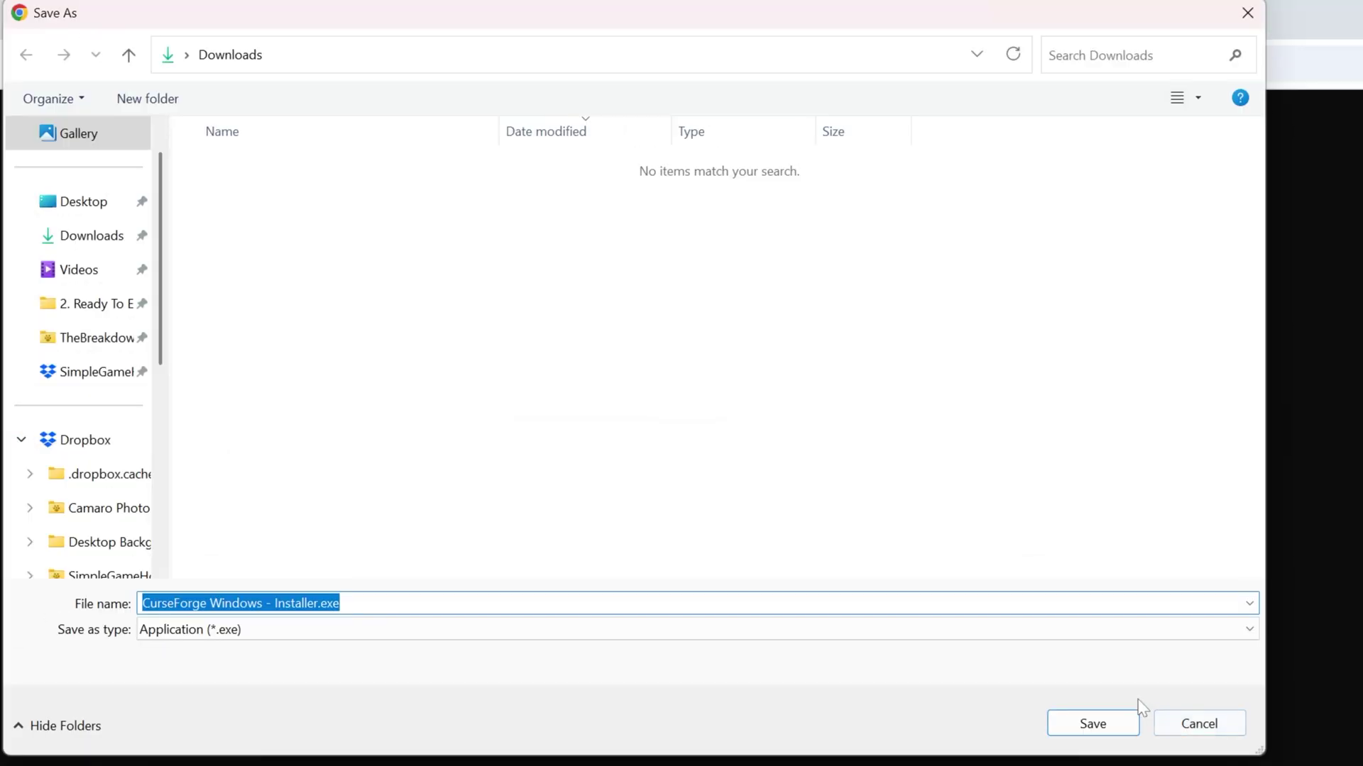
{"action": "left_click", "coordinate": [1096, 722]}
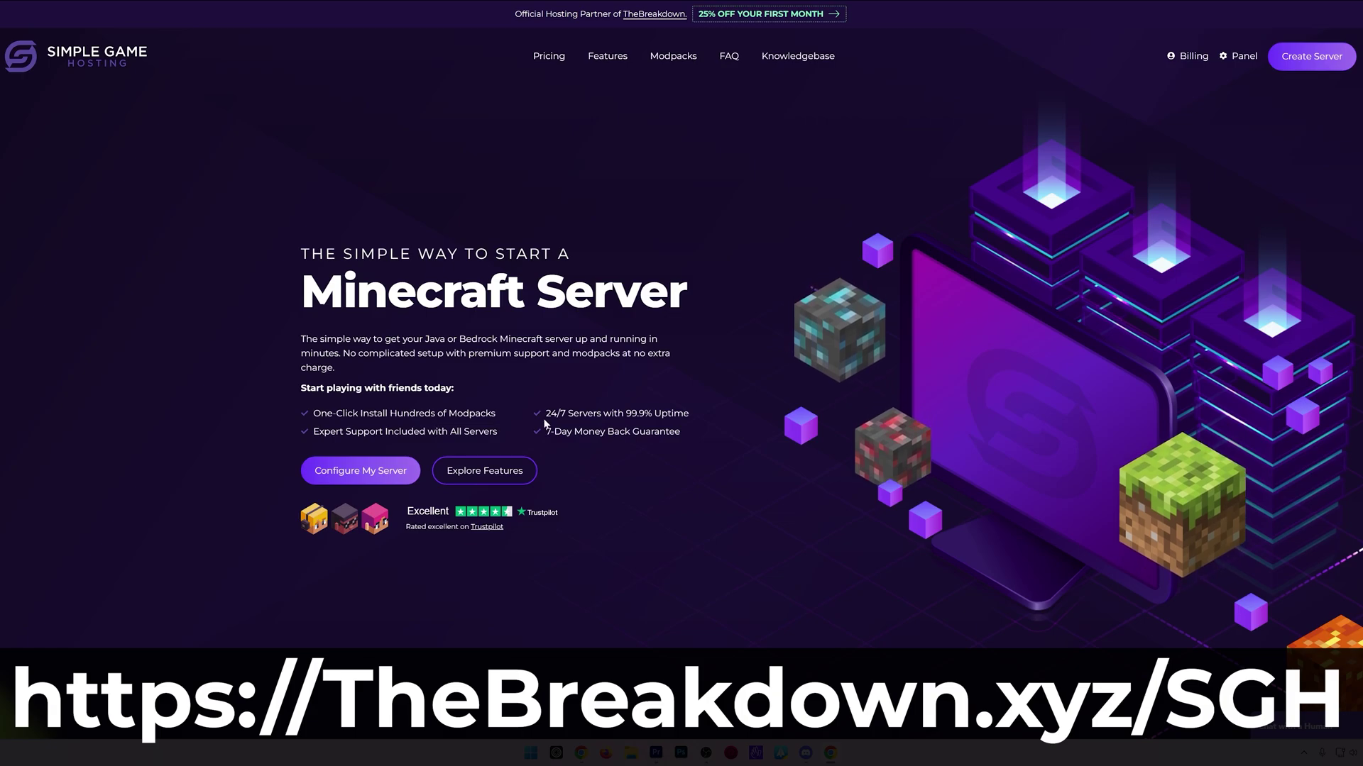
Cycle the hosting site's modpack list through Modrinth, FTB and Technic sources.
{"action": "scroll", "coordinate": [497, 420], "scroll_direction": "down", "scroll_amount": 6}
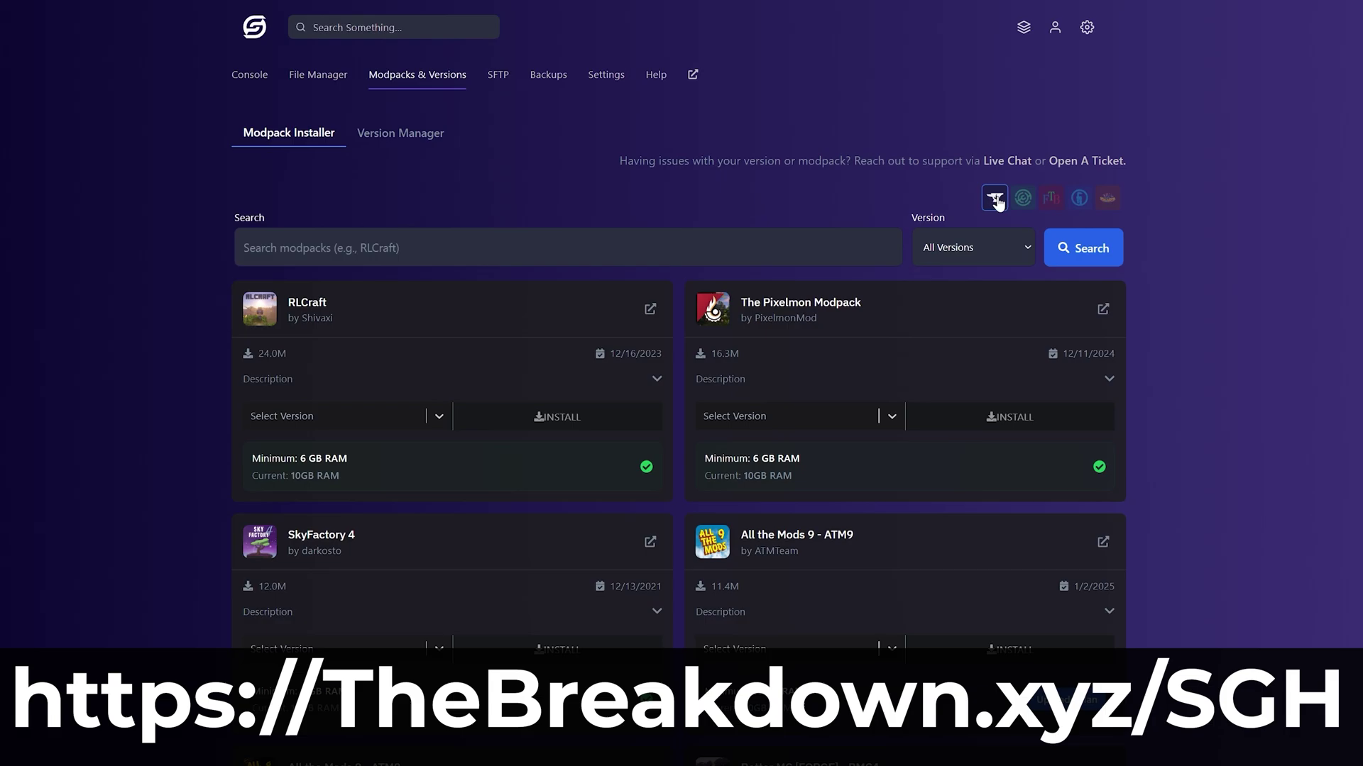
{"action": "left_click", "coordinate": [1022, 198]}
{"action": "left_click", "coordinate": [1051, 198]}
{"action": "left_click", "coordinate": [1079, 198]}
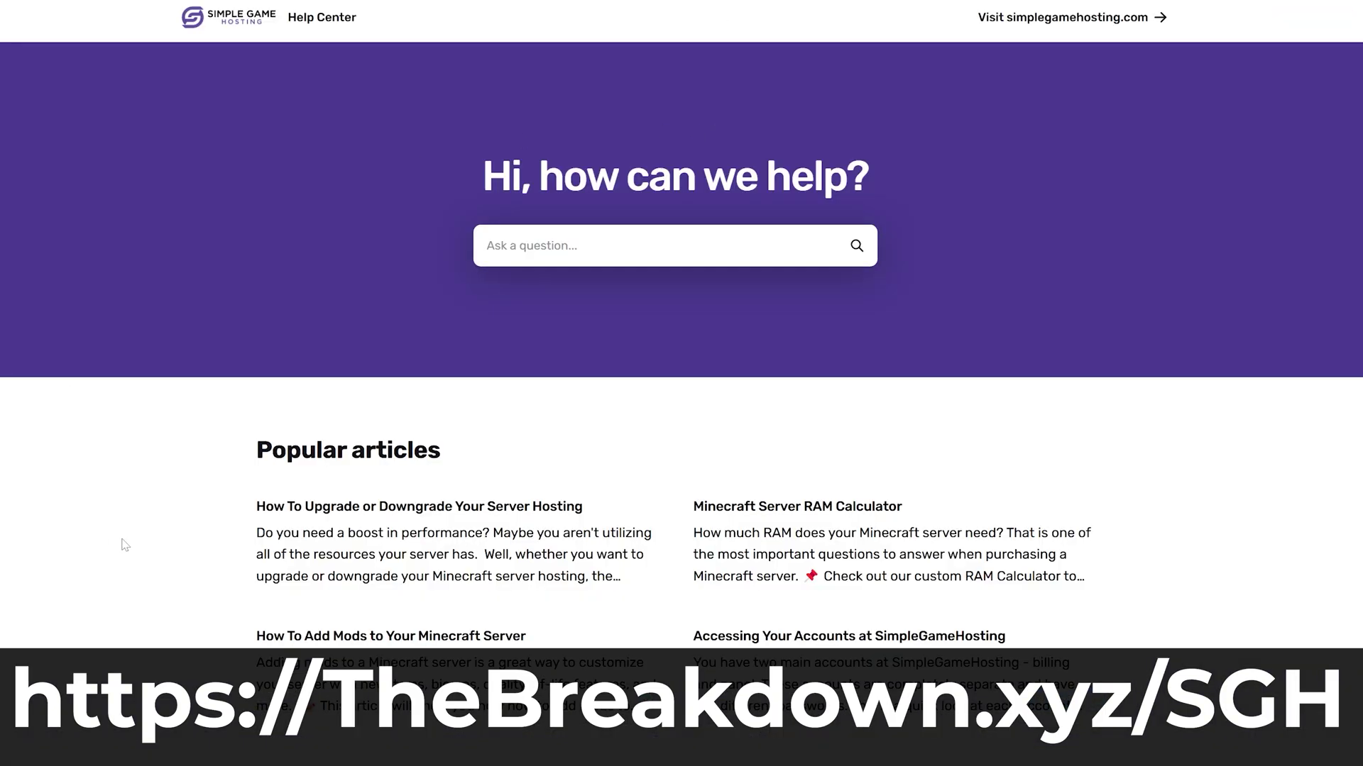
Set the server version type to Forge, then open the world folder in File Manager.
{"action": "scroll", "coordinate": [124, 525], "scroll_direction": "down", "scroll_amount": 5}
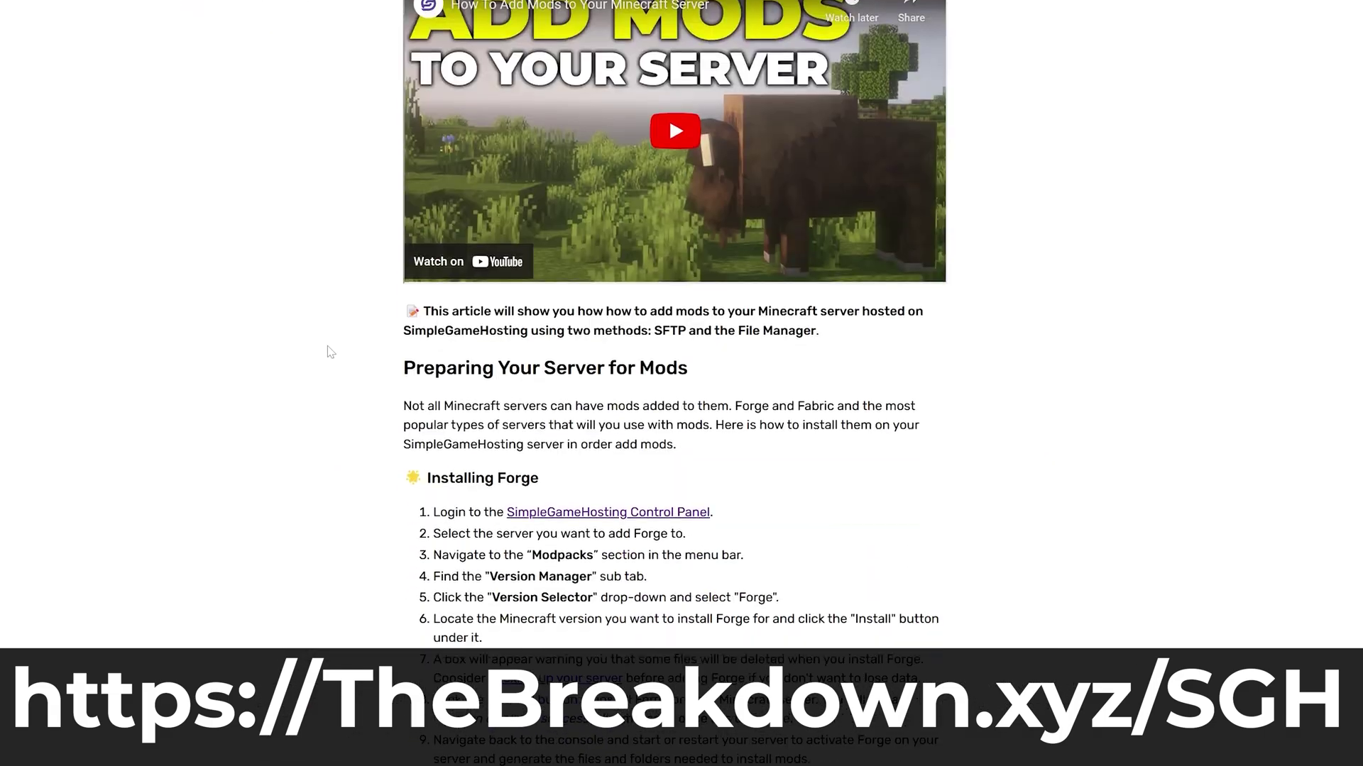
{"action": "scroll", "coordinate": [326, 350], "scroll_direction": "down", "scroll_amount": 10}
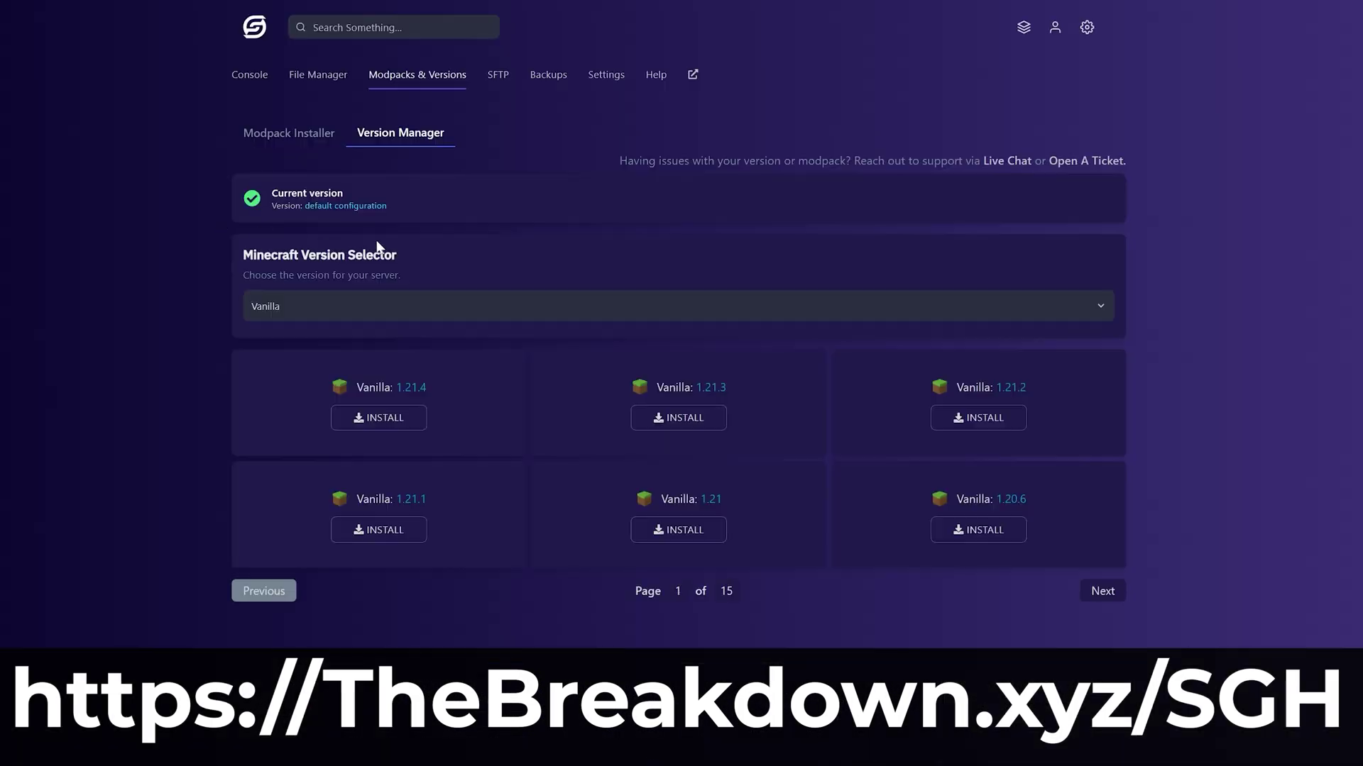
{"action": "left_click", "coordinate": [432, 311]}
{"action": "left_click", "coordinate": [434, 458]}
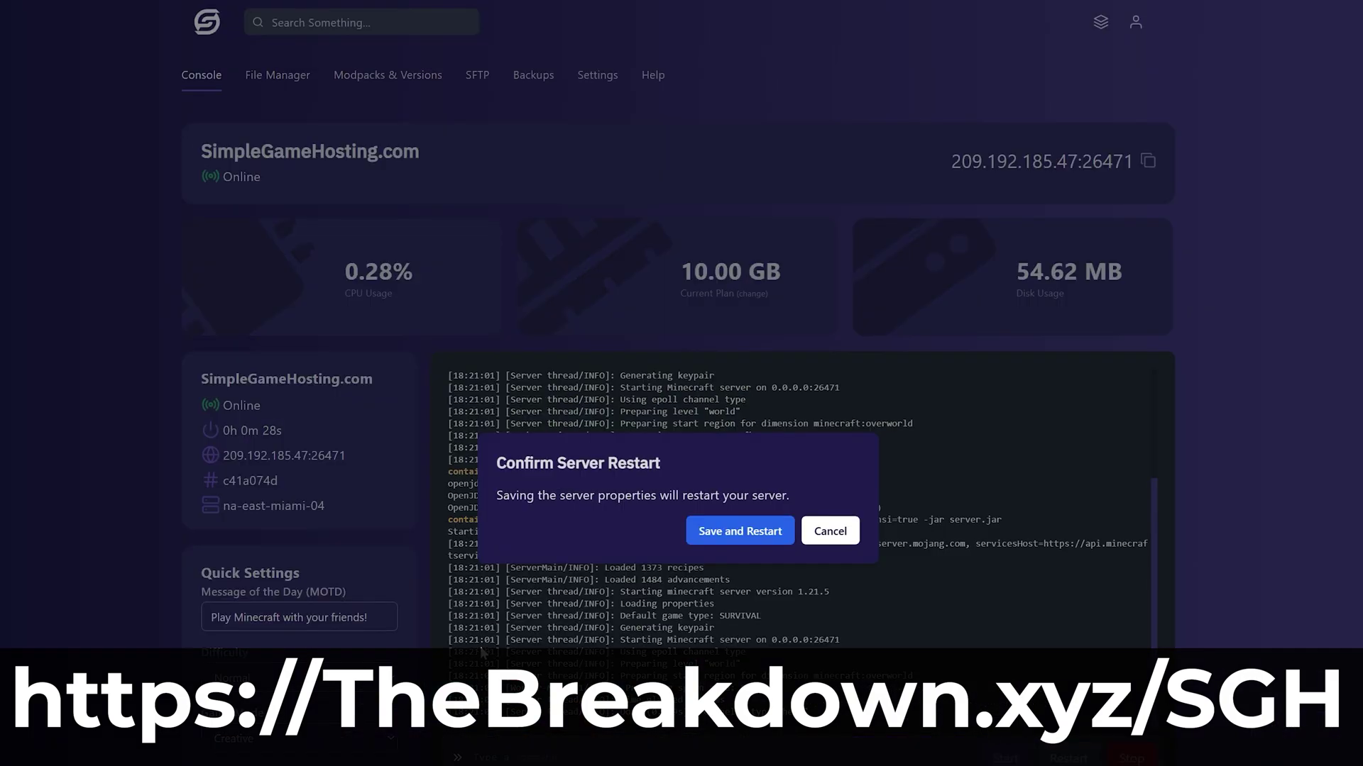
{"action": "left_click", "coordinate": [748, 544]}
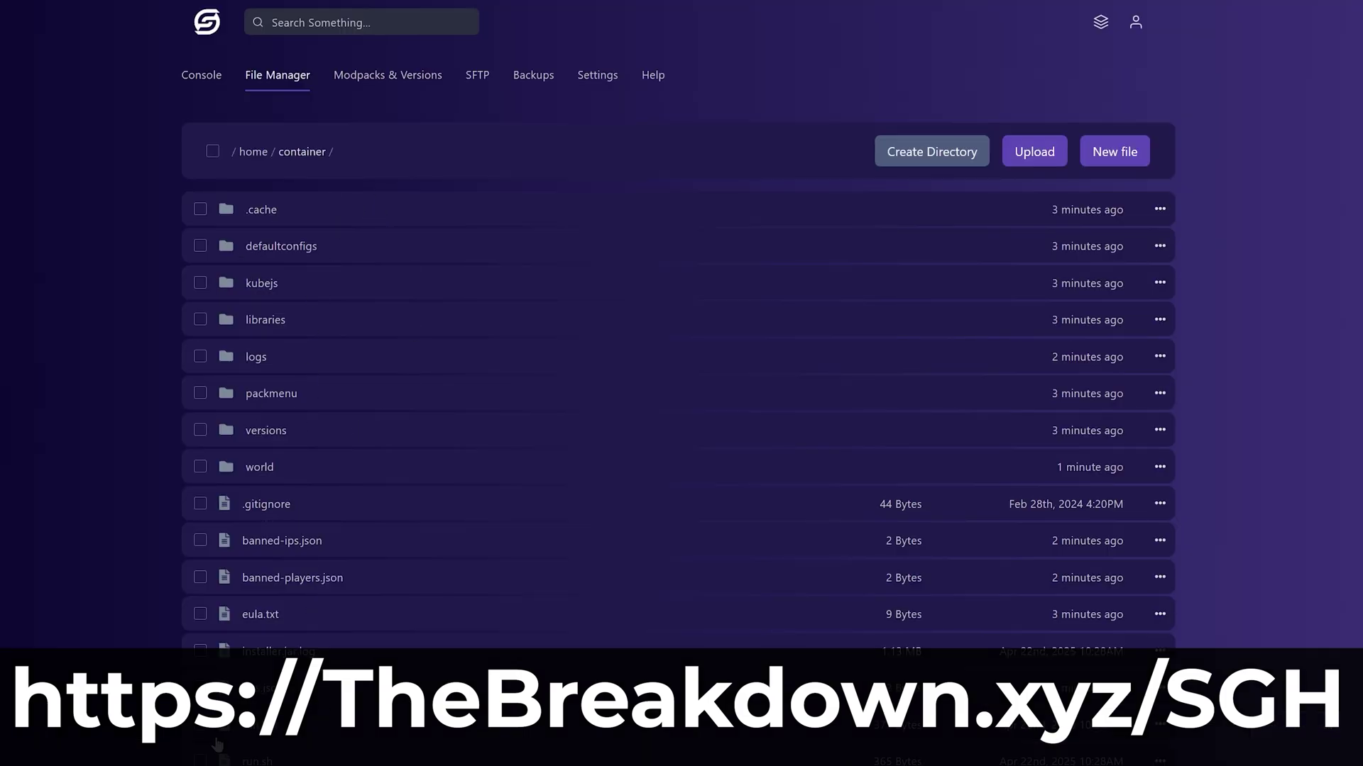
{"action": "left_click", "coordinate": [276, 471]}
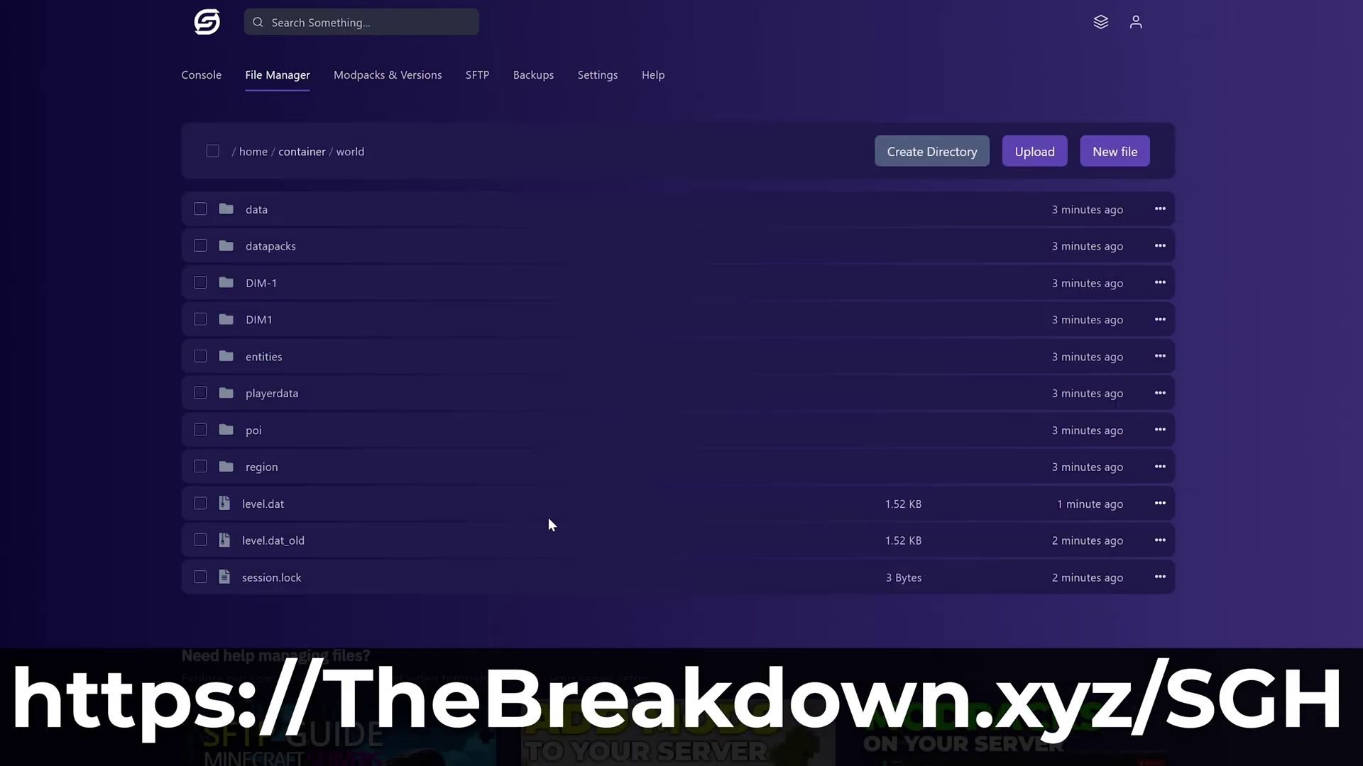
Launch 'CurseForge Windows - Installer.exe' from the Downloads folder in File Explorer.
{"action": "left_click", "coordinate": [302, 151]}
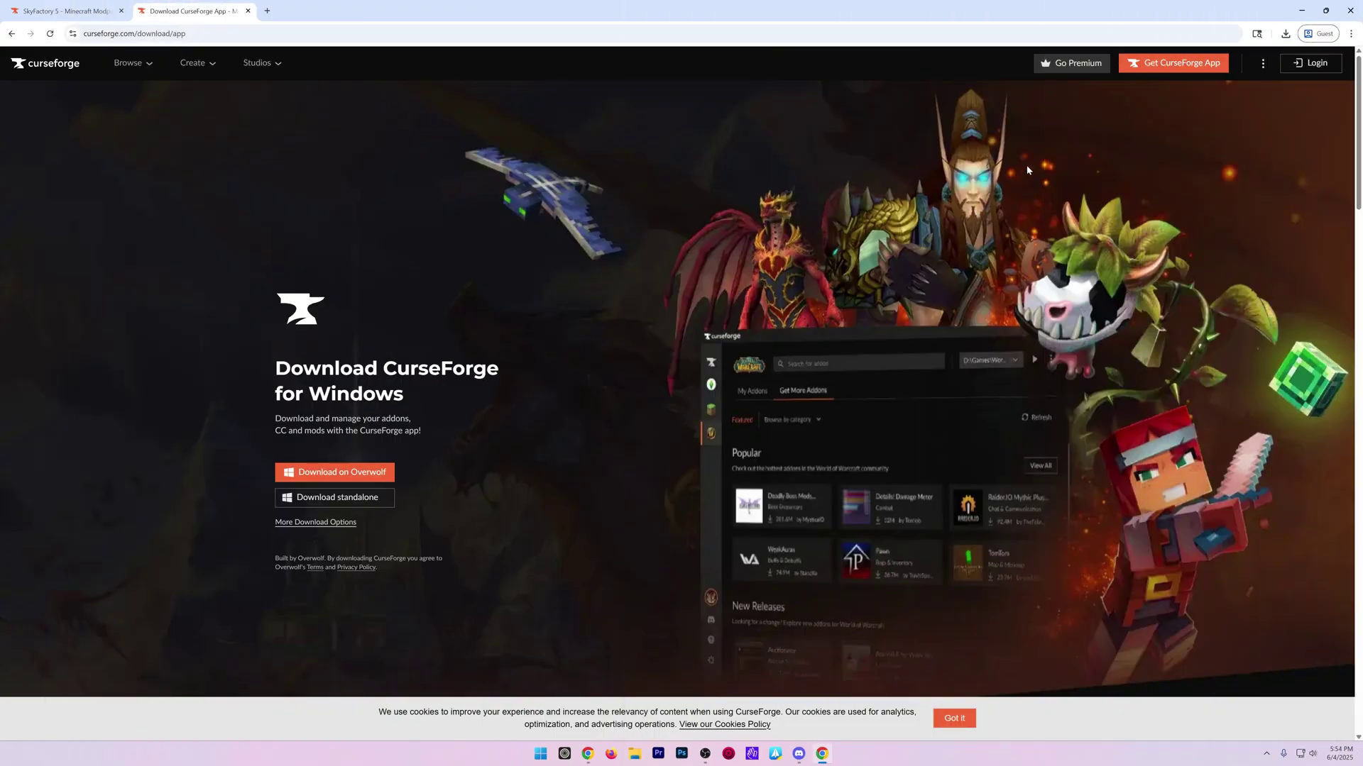
{"action": "left_click", "coordinate": [1296, 10]}
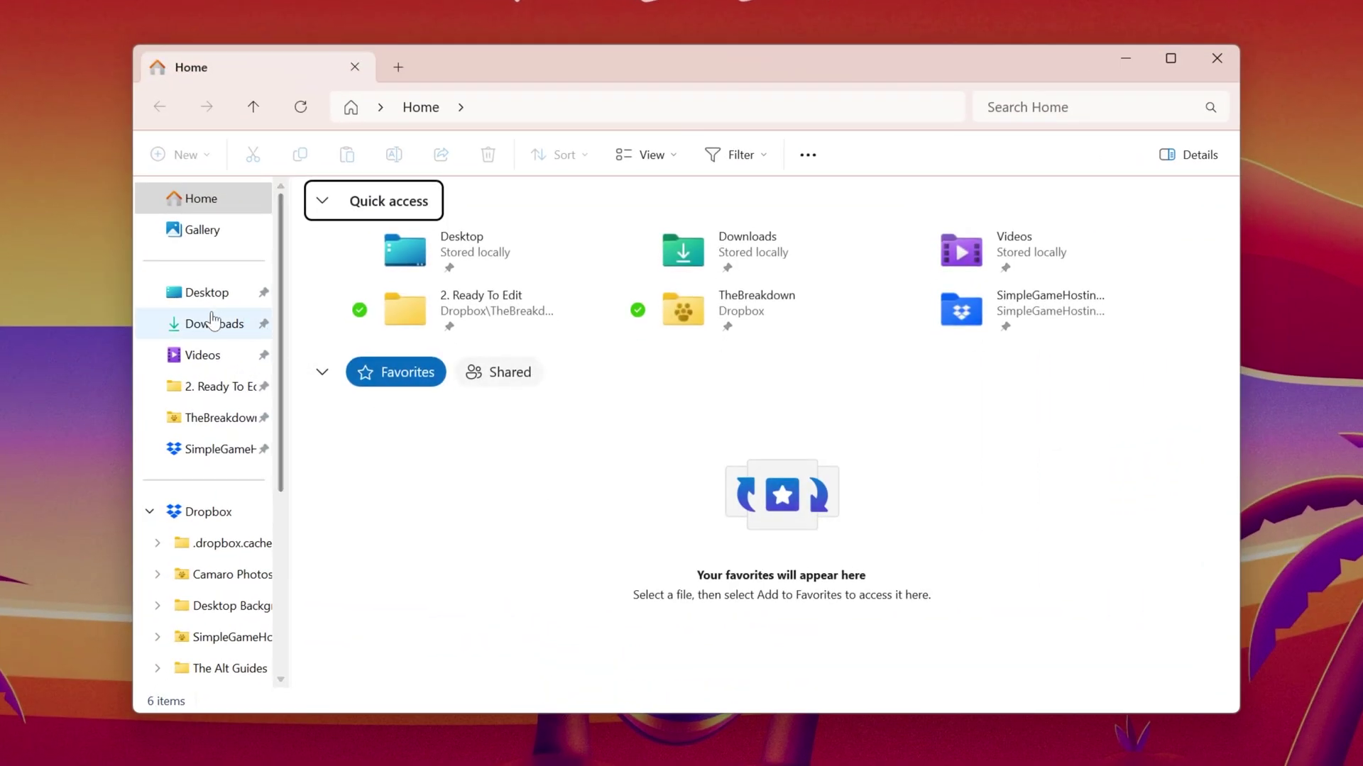
{"action": "left_click", "coordinate": [190, 321]}
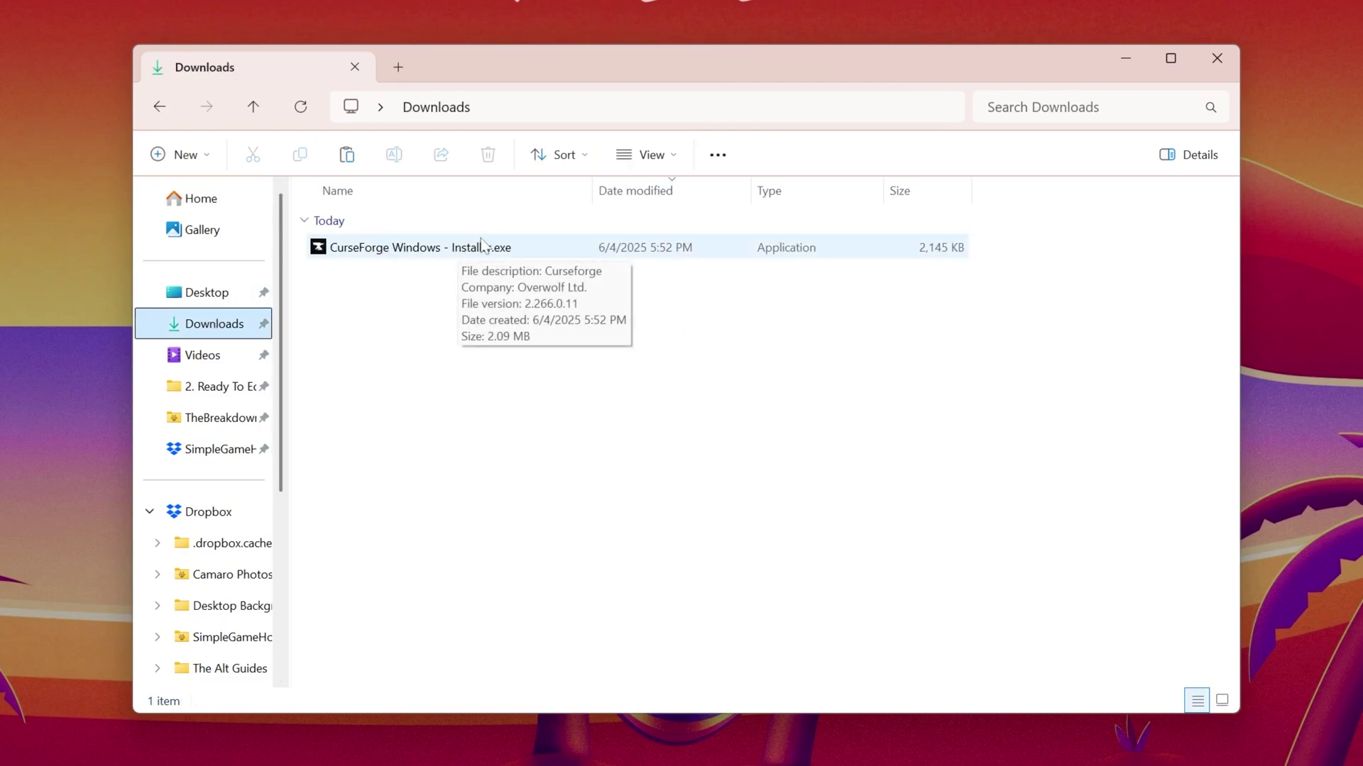
{"action": "double_click", "coordinate": [454, 247]}
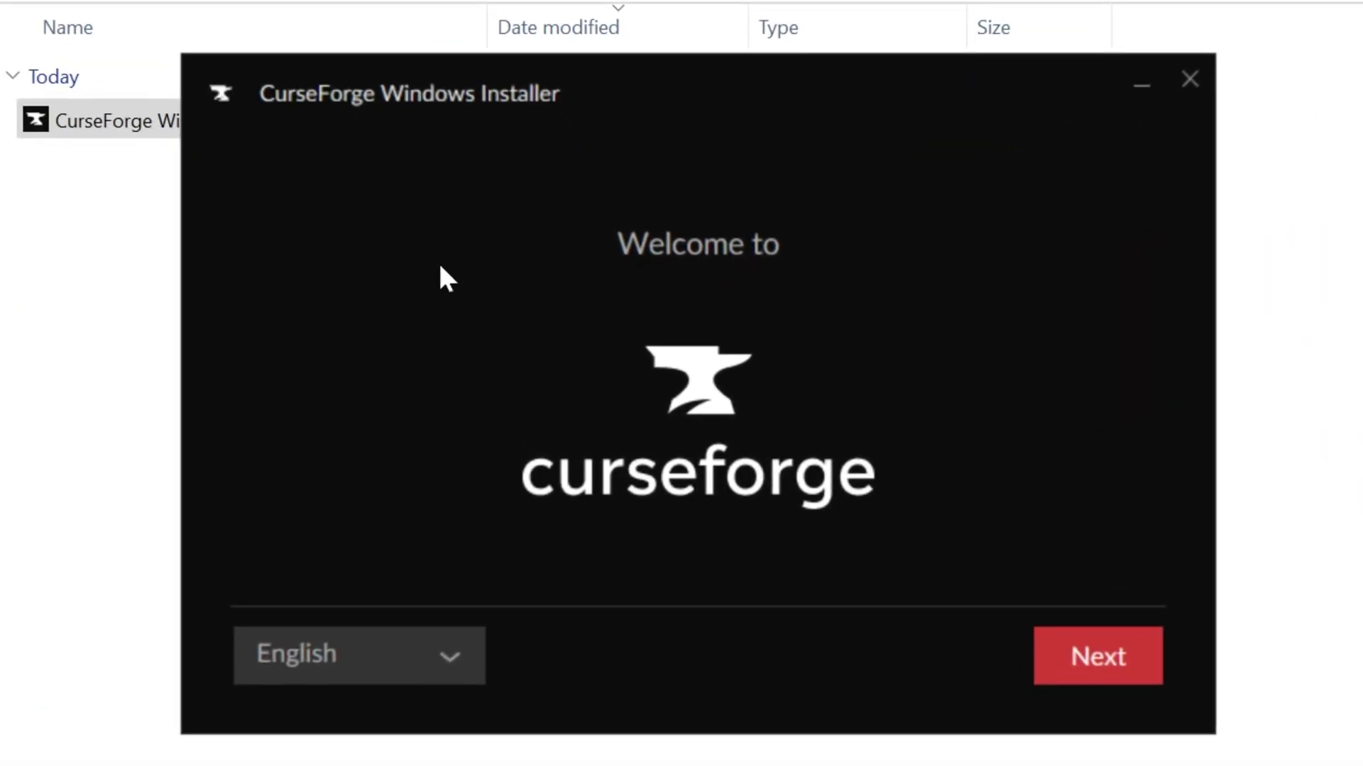
Accept the terms of use and install CurseForge into the default folder.
{"action": "left_click", "coordinate": [1074, 648]}
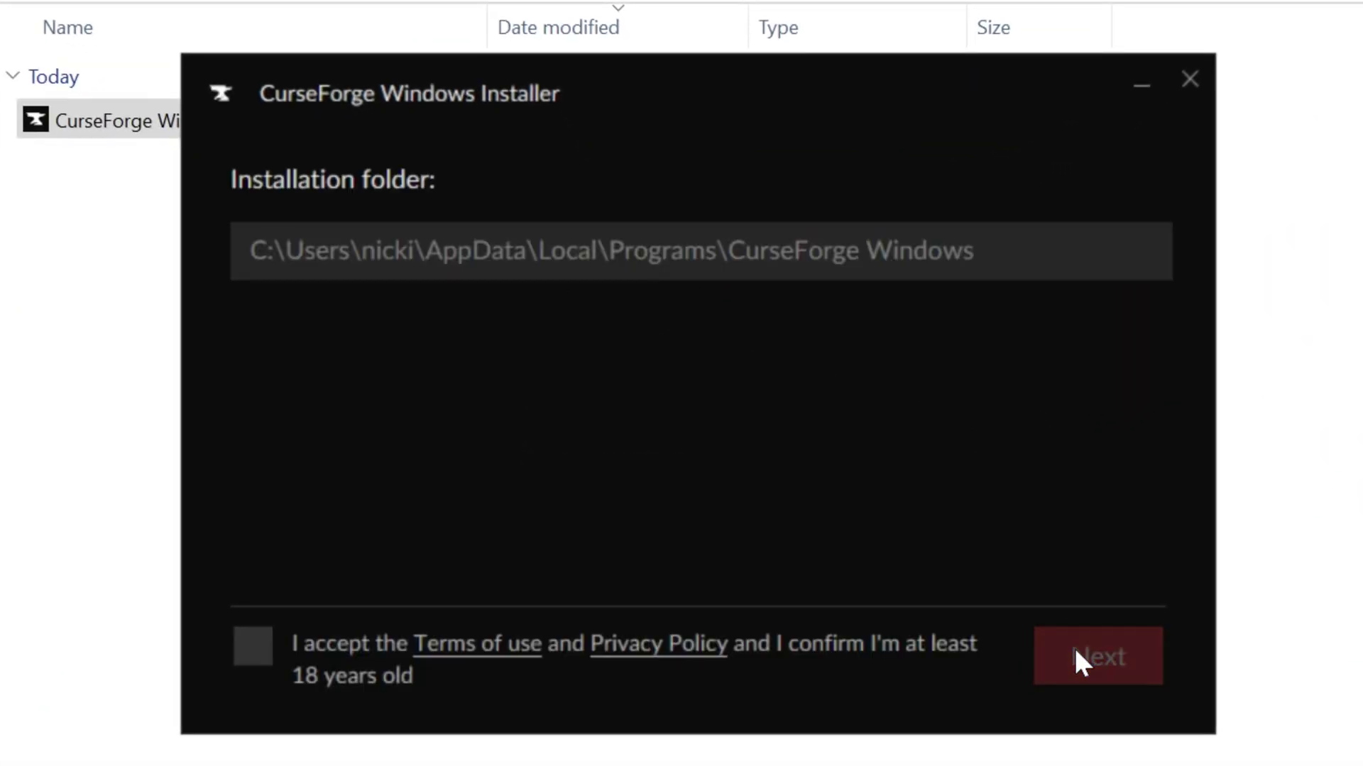
{"action": "left_click", "coordinate": [317, 660]}
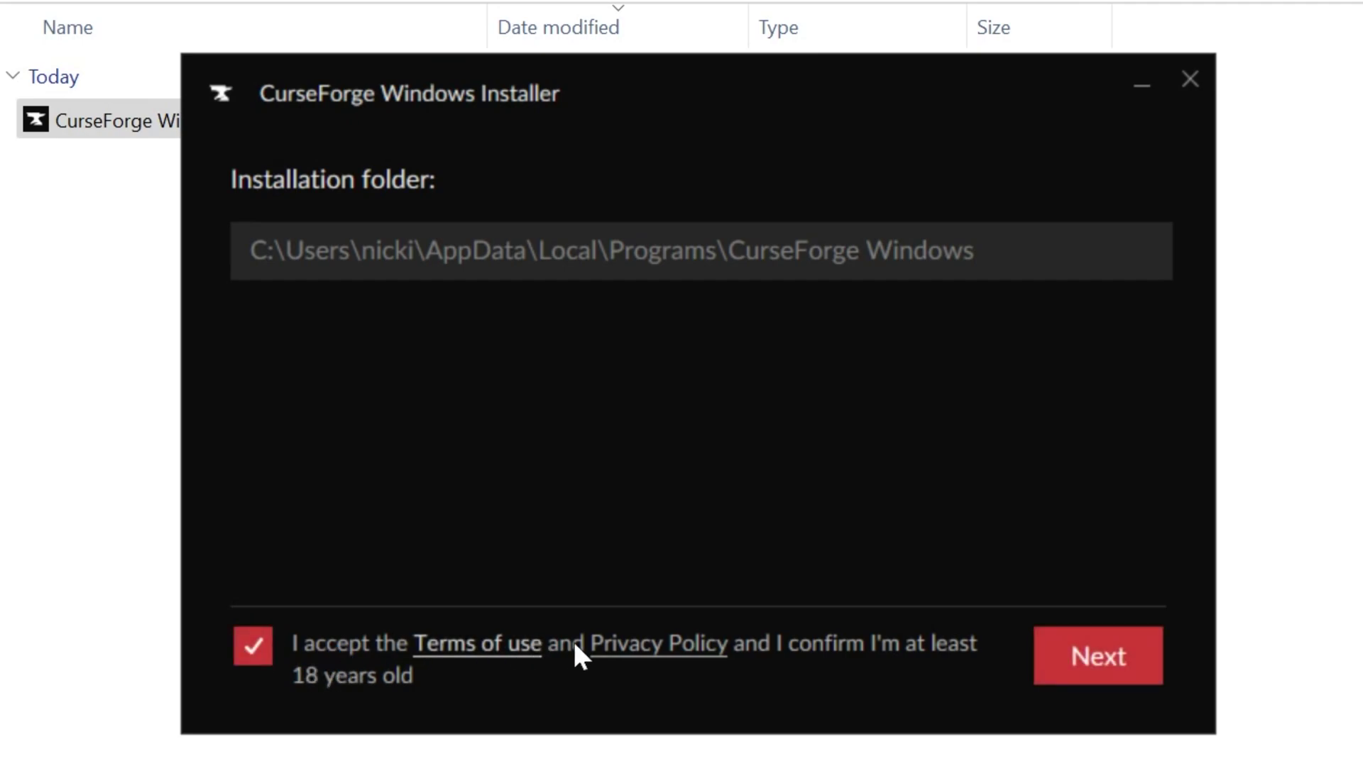
{"action": "left_click", "coordinate": [1066, 667]}
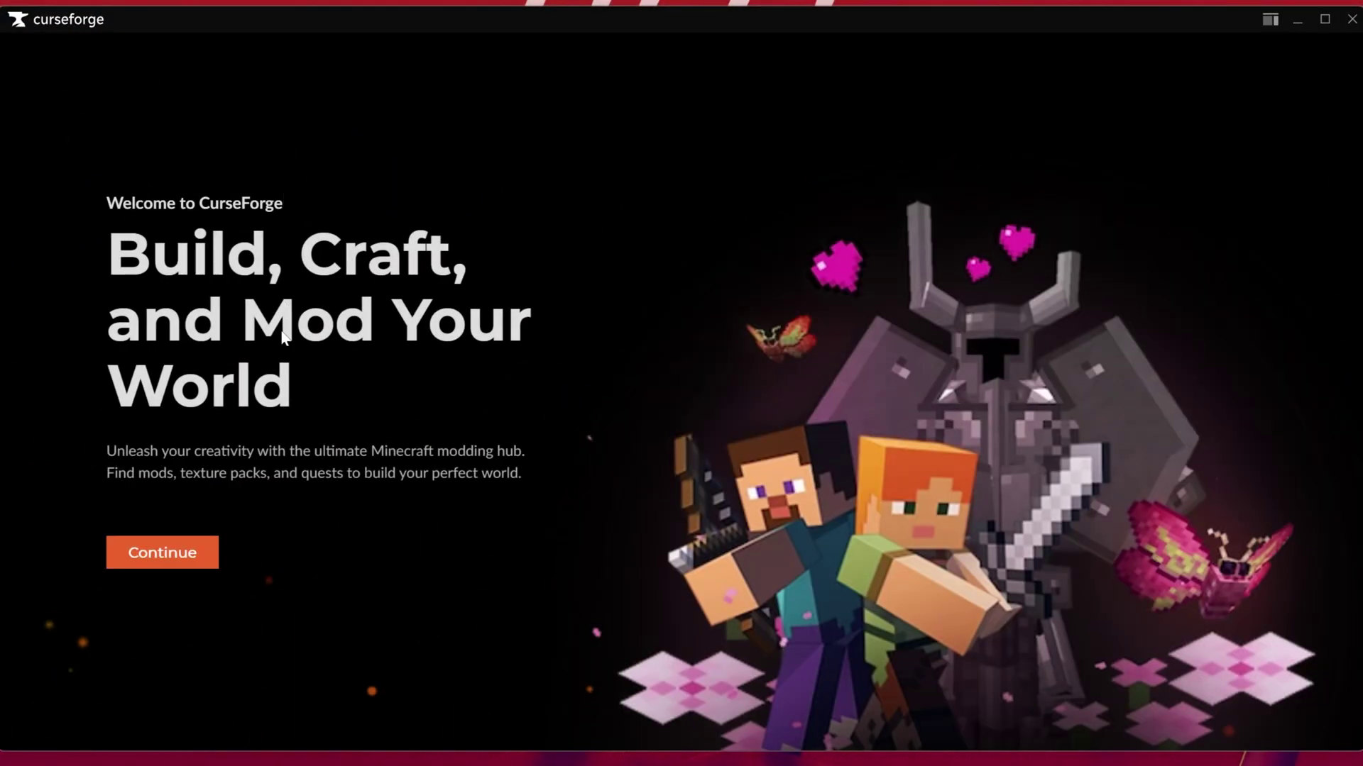
Continue as guest, pick Minecraft, and keep the Standard (Recommended) modding folder.
{"action": "left_click", "coordinate": [189, 560]}
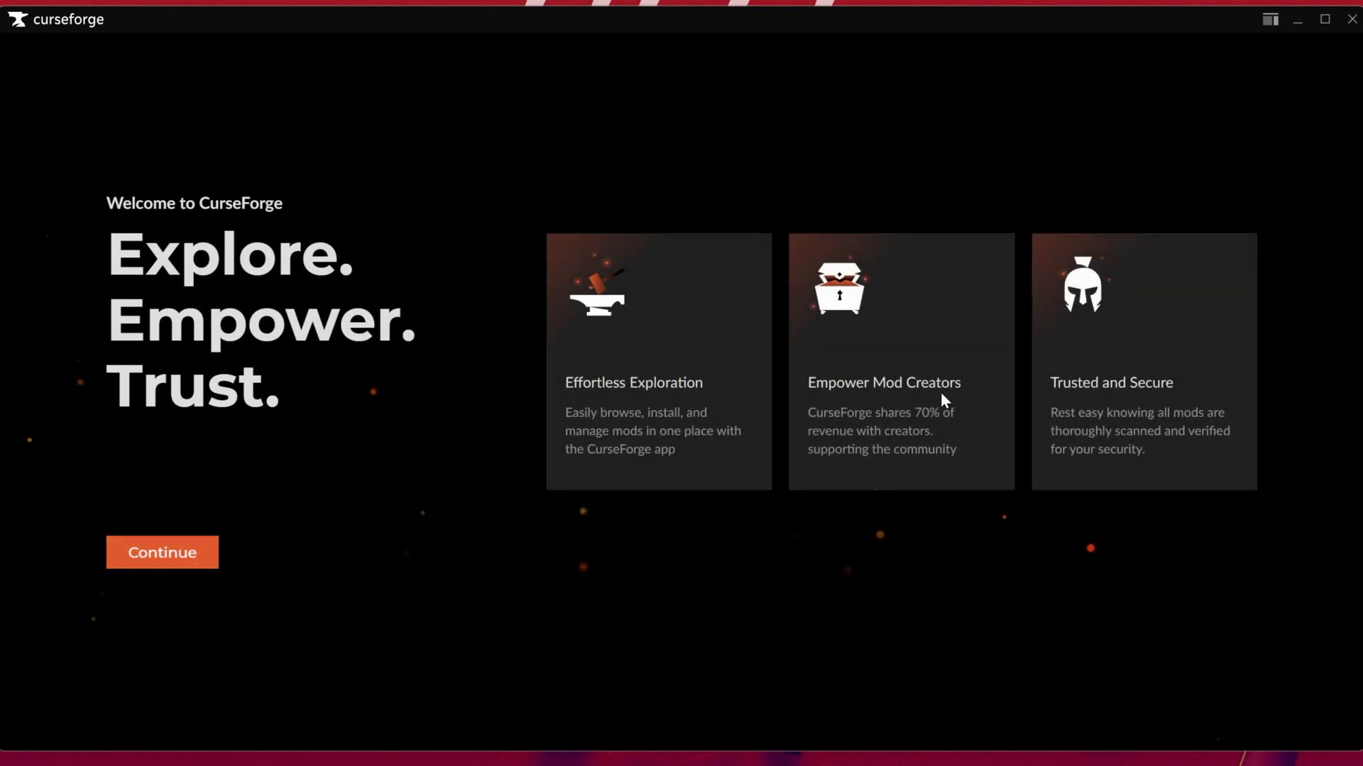
{"action": "left_click", "coordinate": [176, 558]}
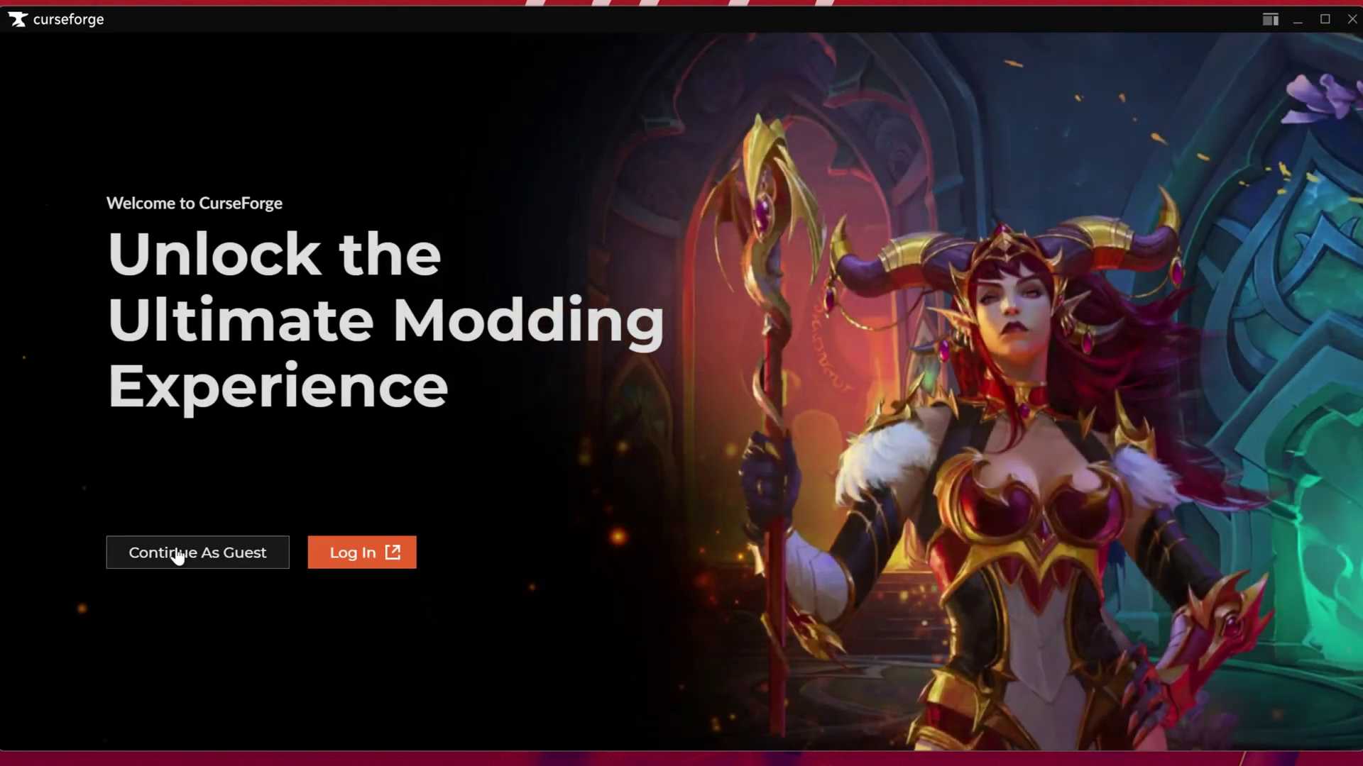
{"action": "left_click", "coordinate": [177, 554]}
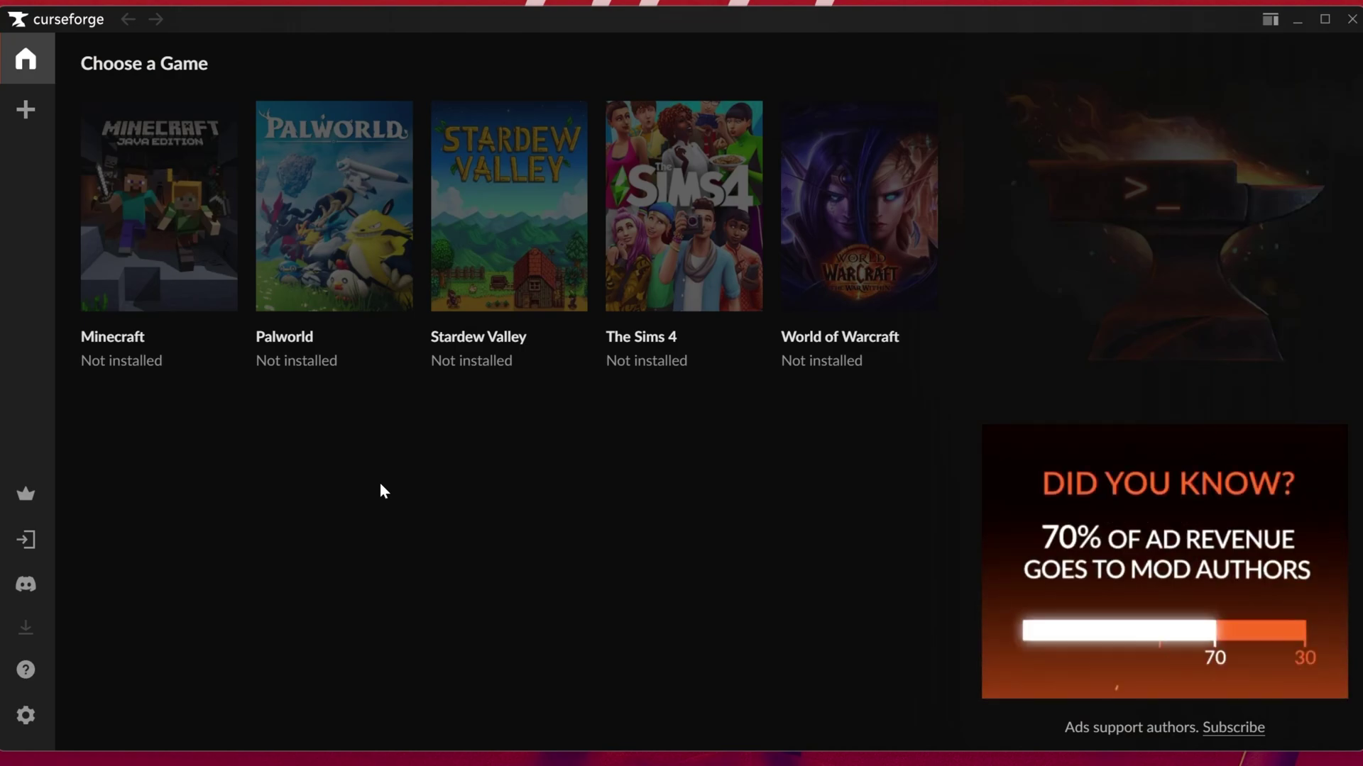
{"action": "left_click", "coordinate": [153, 261]}
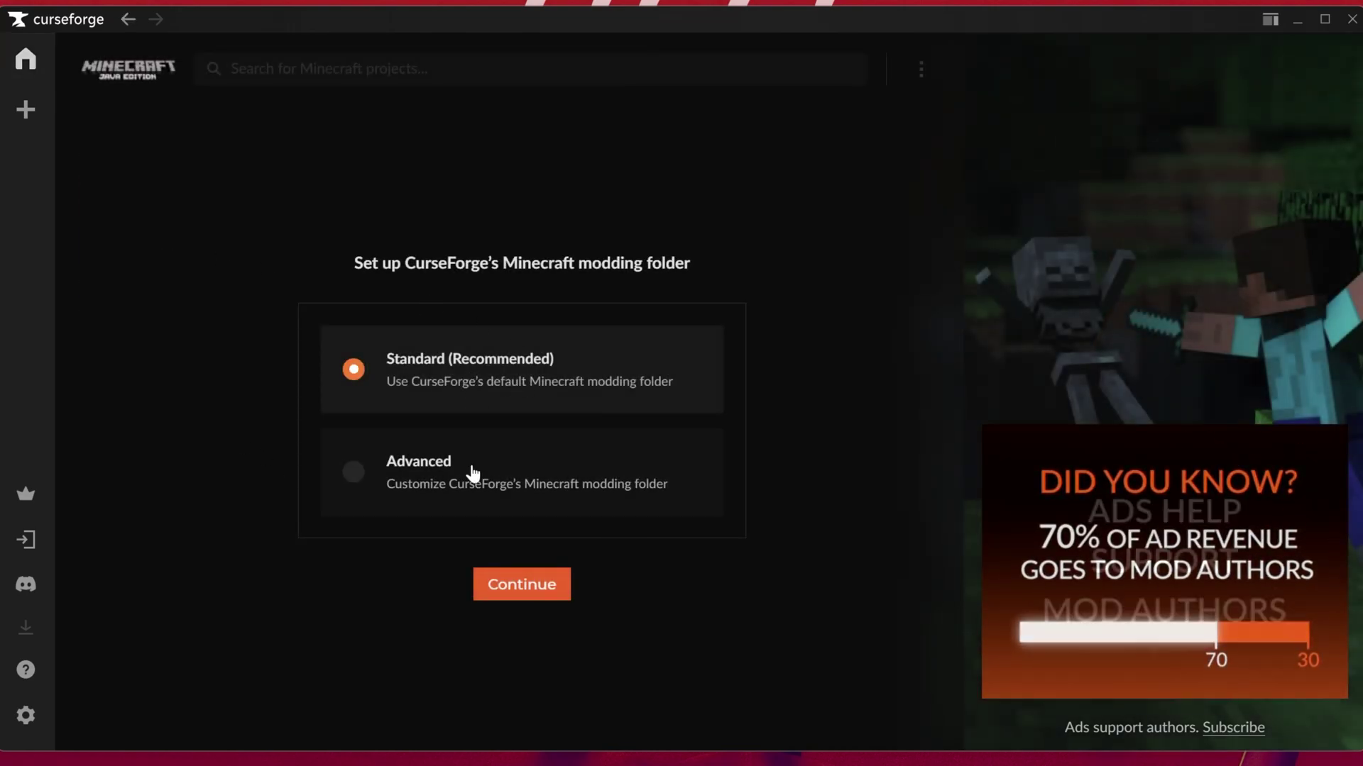
{"action": "left_click", "coordinate": [522, 593]}
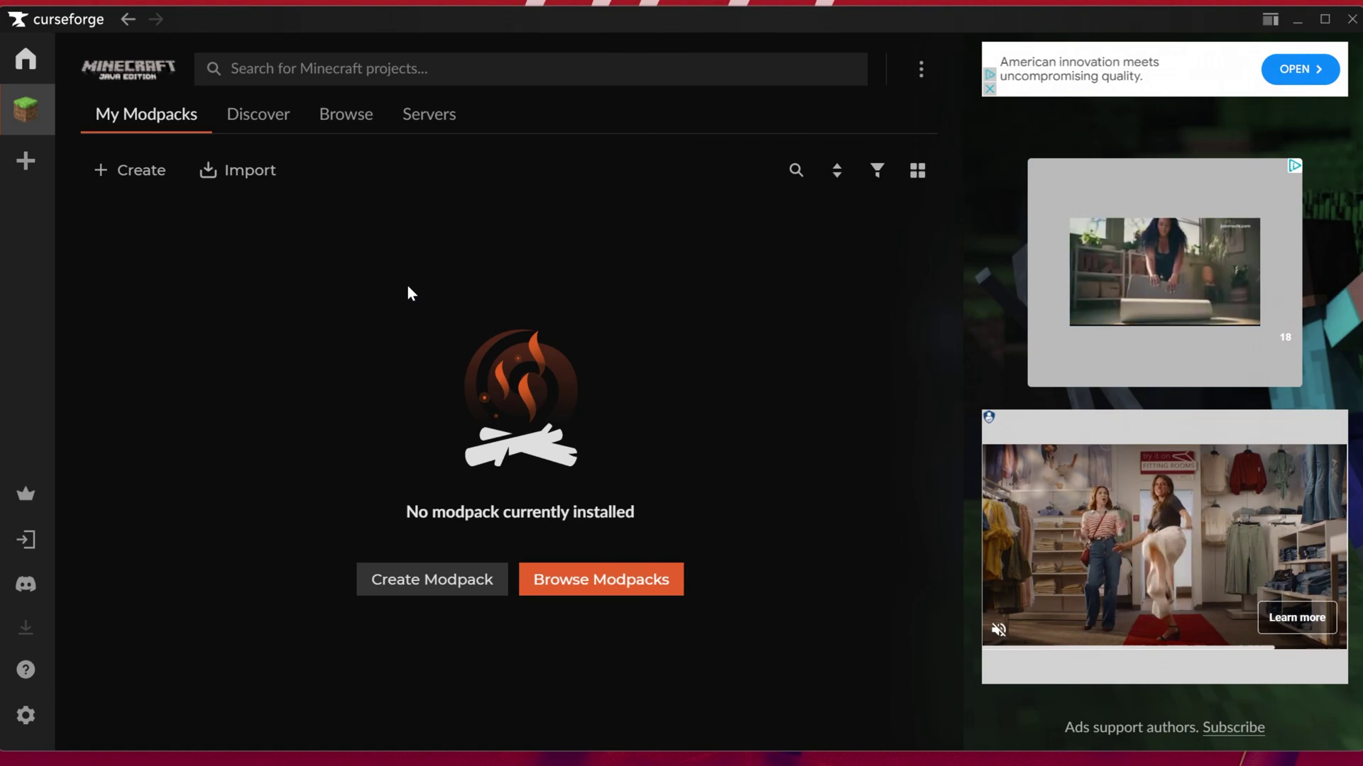
Search 'skyfactory 5', install the SkyFactory 5 modpack, and view it under My Modpacks.
{"action": "left_click", "coordinate": [342, 74]}
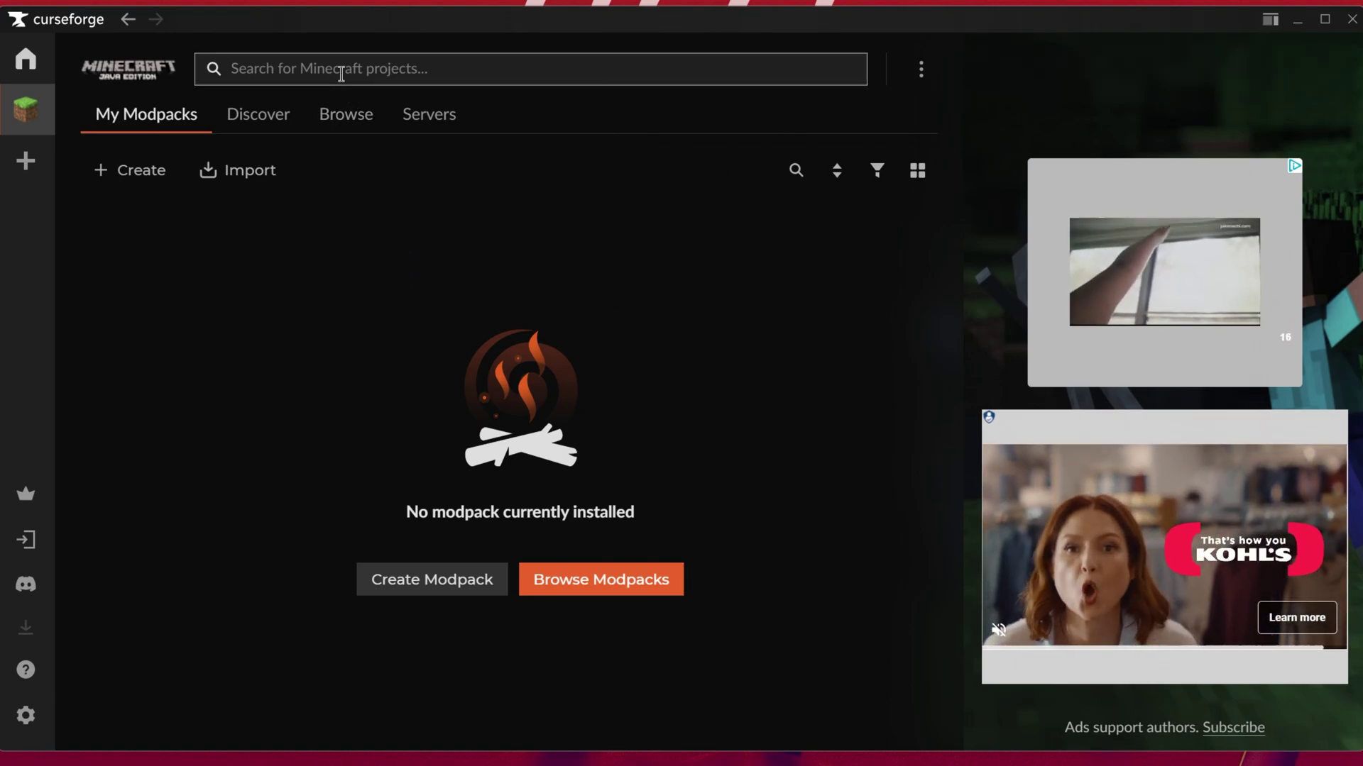
{"action": "type", "text": "sky"}
{"action": "key", "text": "BackSpace"}
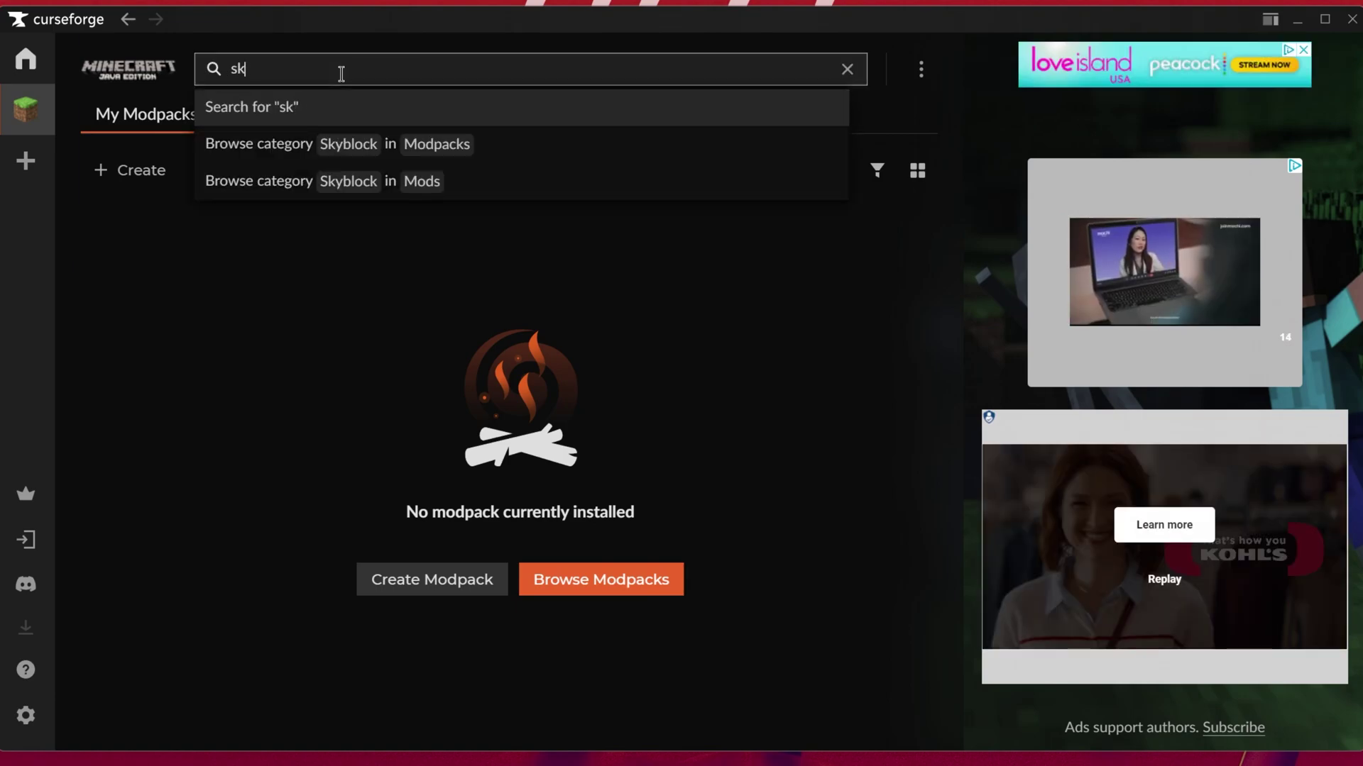
{"action": "type", "text": "yfactory 5"}
{"action": "key", "text": "Return"}
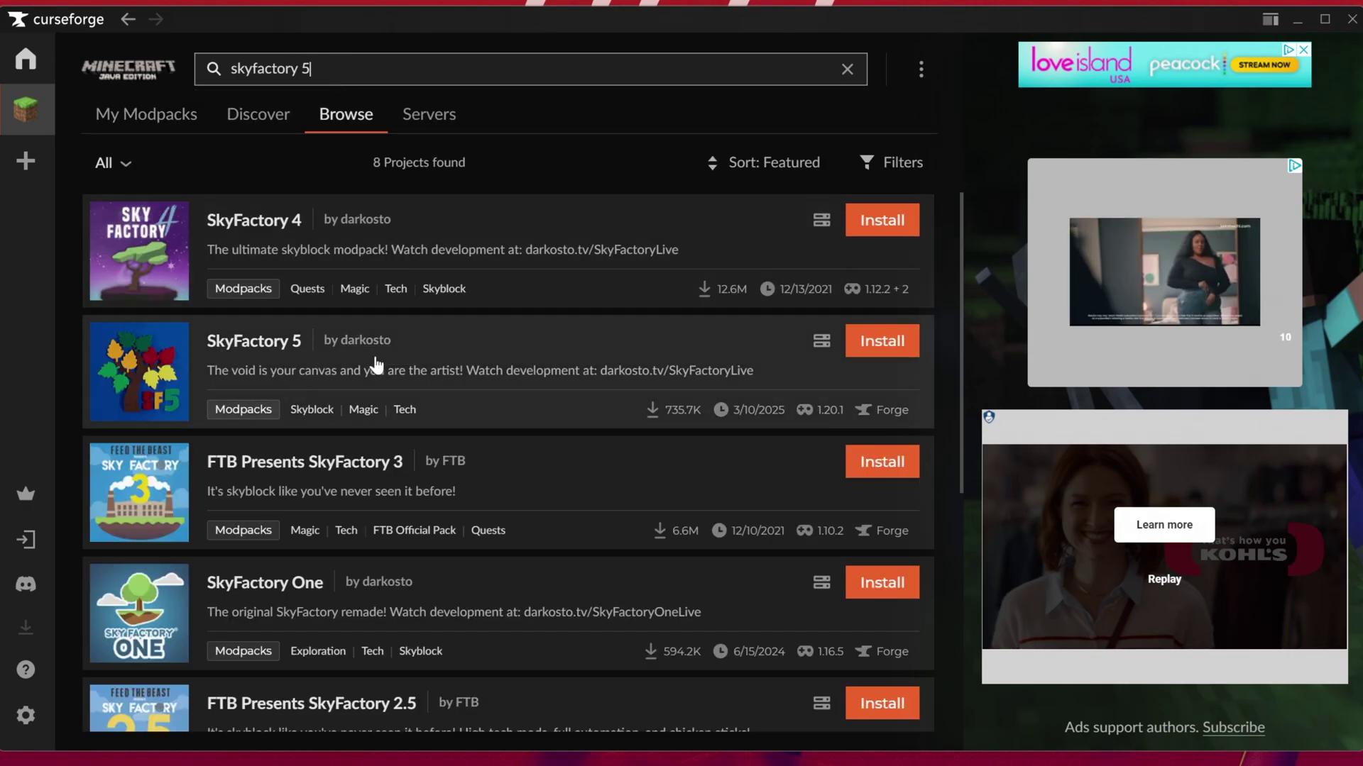
{"action": "left_click", "coordinate": [854, 349]}
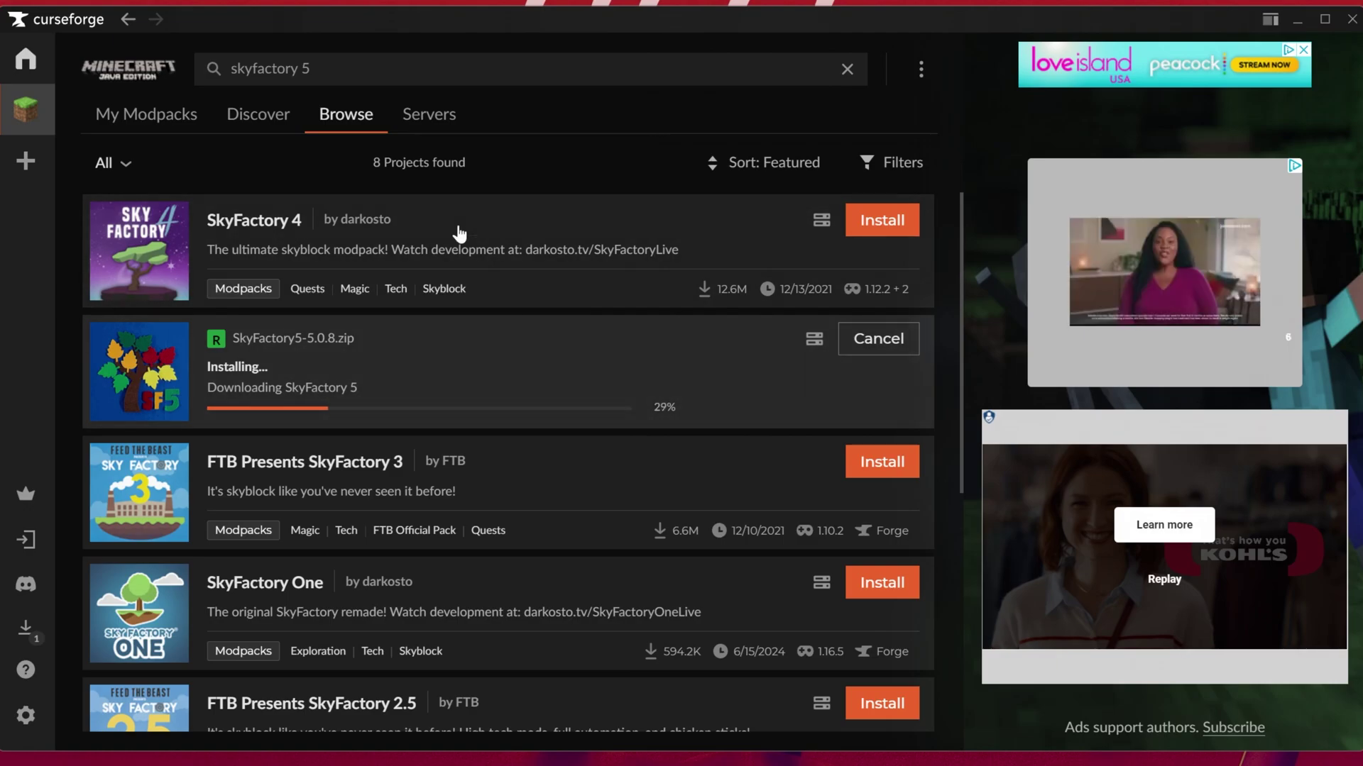
{"action": "left_click", "coordinate": [162, 117]}
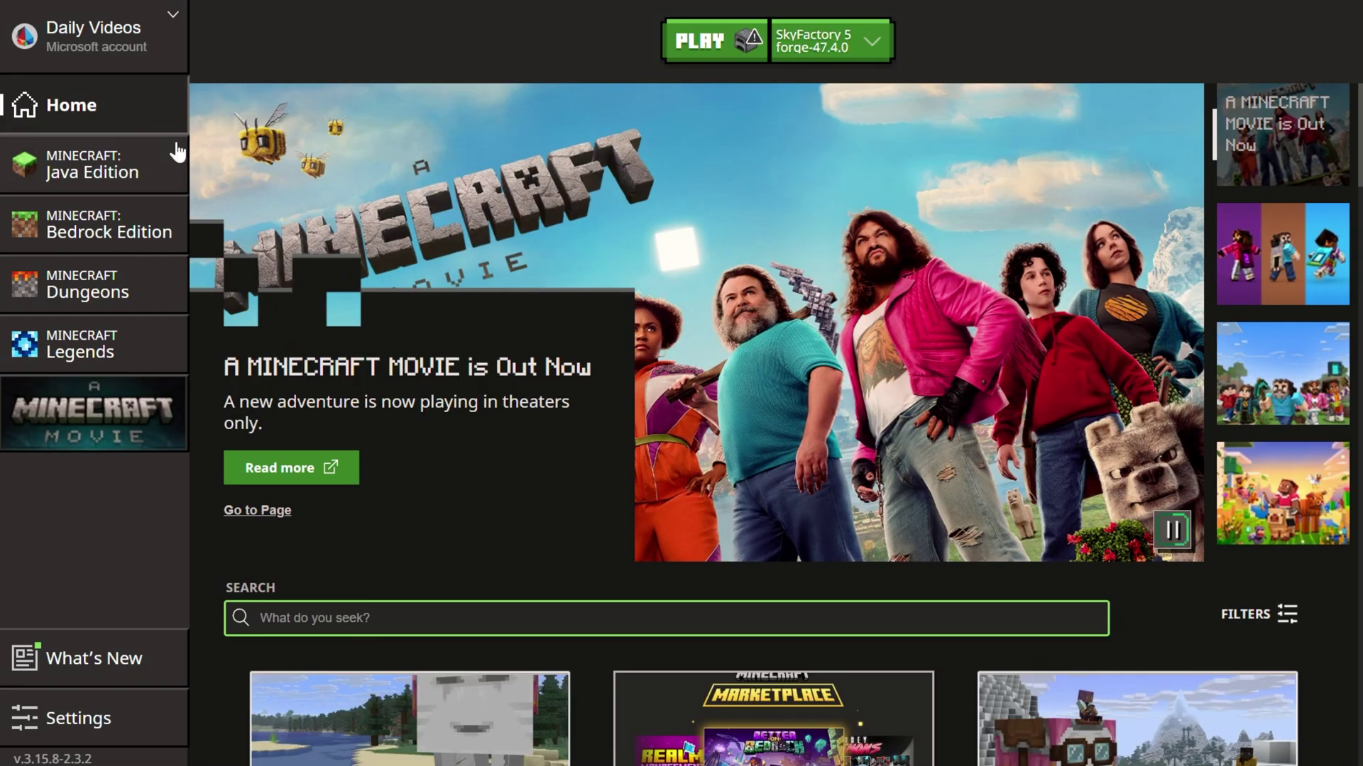
Choose the SkyFactory 5 installation on the Java Edition page, press PLAY and confirm the warning.
{"action": "left_click", "coordinate": [176, 154]}
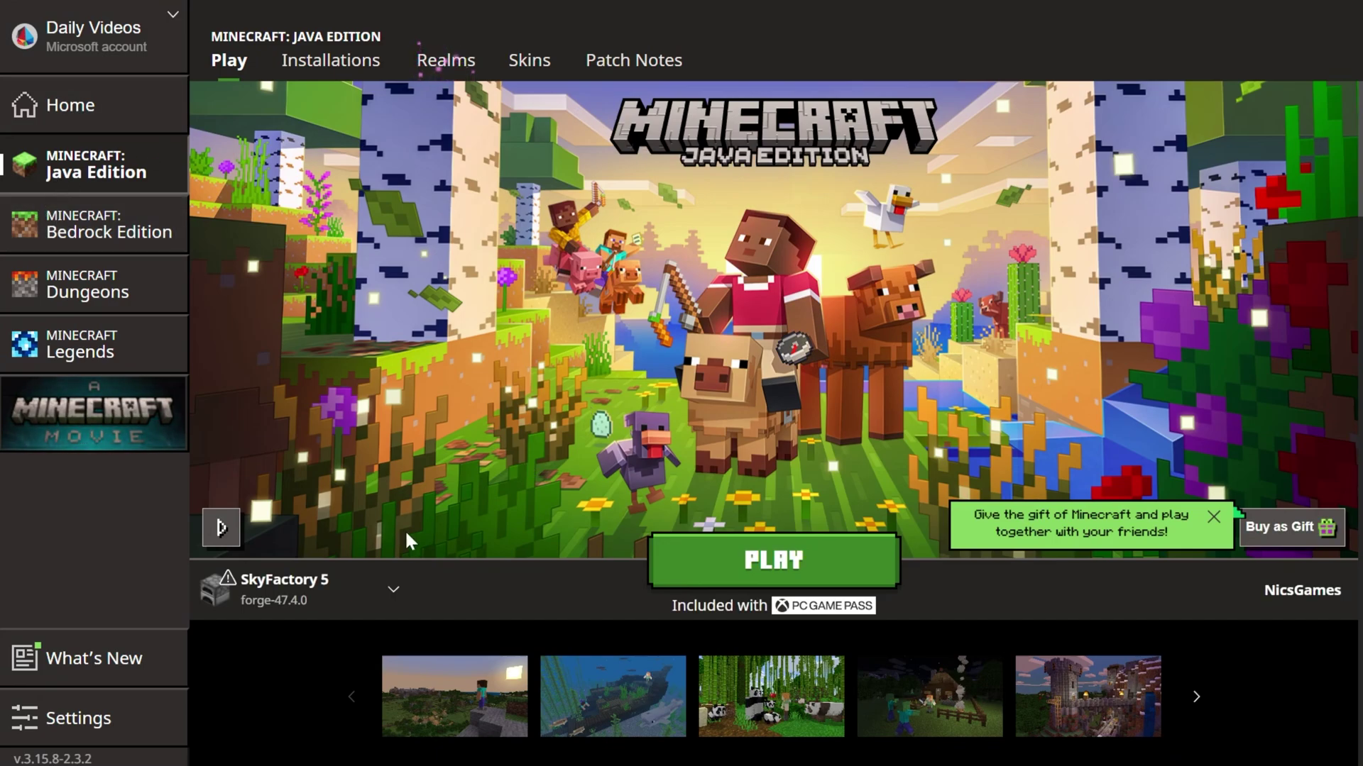
{"action": "left_click", "coordinate": [339, 580]}
{"action": "left_click", "coordinate": [330, 412]}
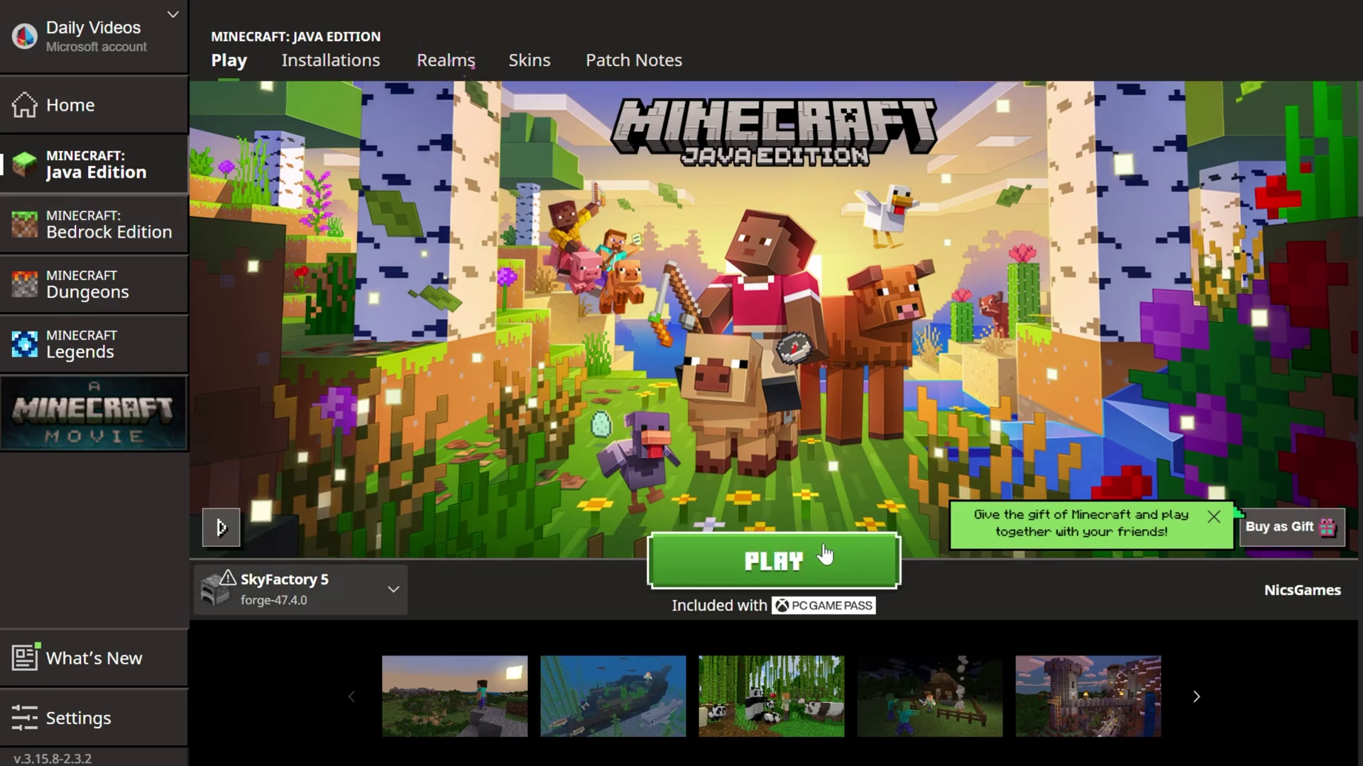
{"action": "left_click", "coordinate": [773, 561]}
{"action": "left_click", "coordinate": [792, 563]}
{"action": "left_click", "coordinate": [914, 497]}
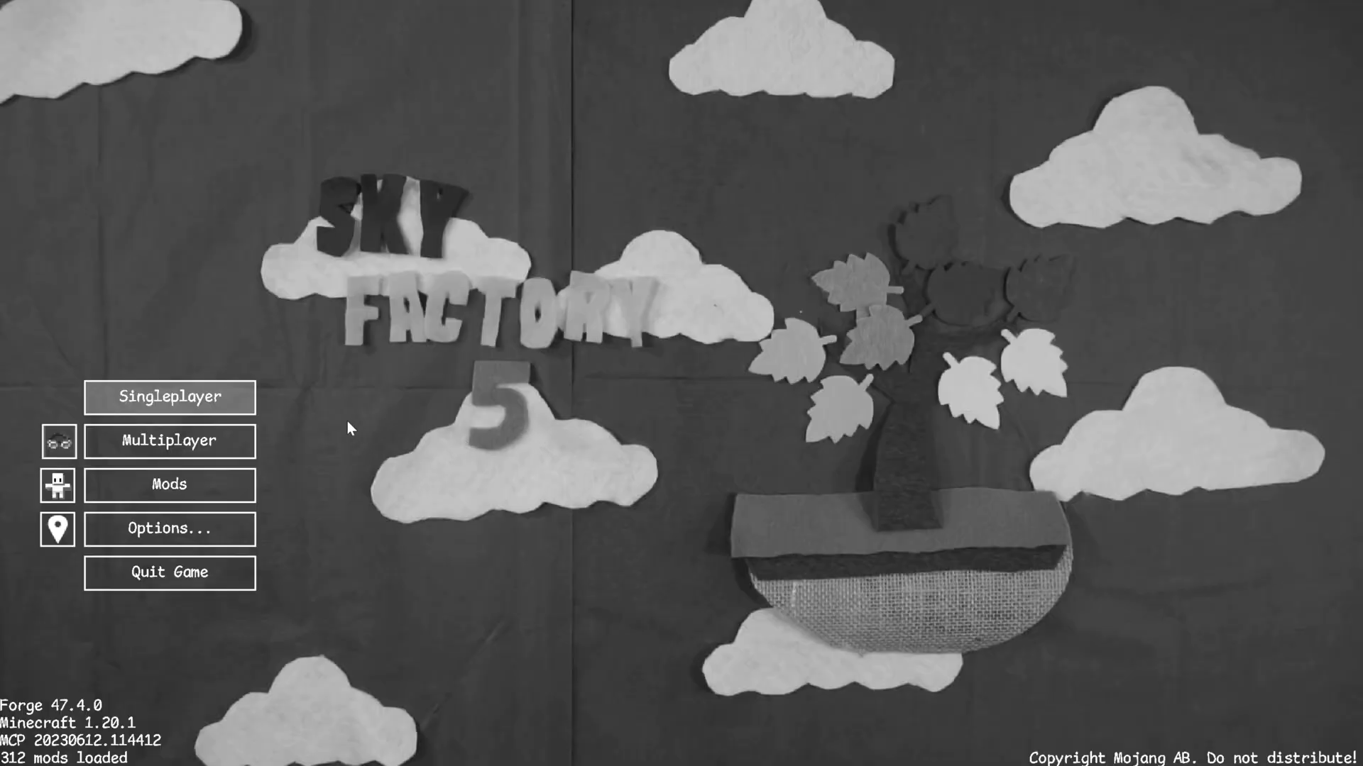
Join the SimpleGameHosting server from Multiplayer, punch the tree, and walk back onto it.
{"action": "left_click", "coordinate": [237, 445]}
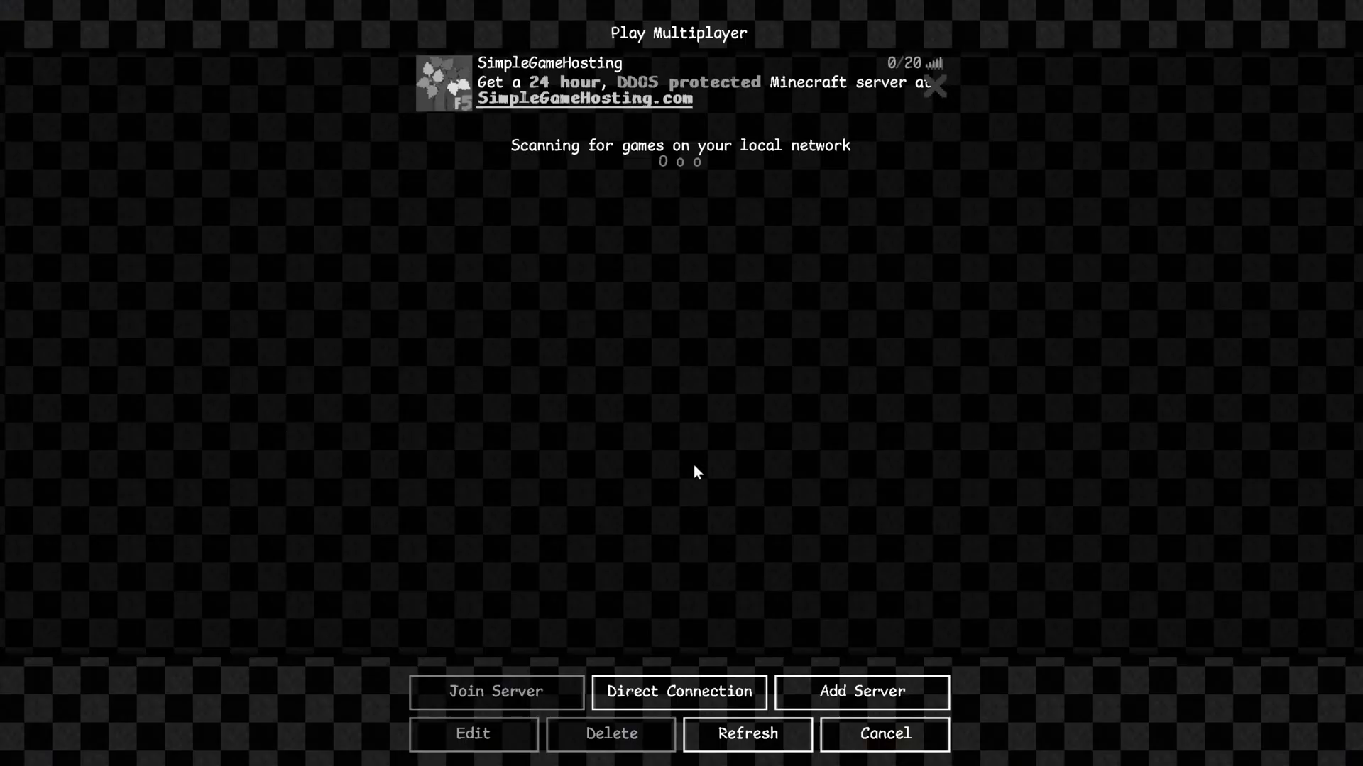
{"action": "double_click", "coordinate": [508, 93]}
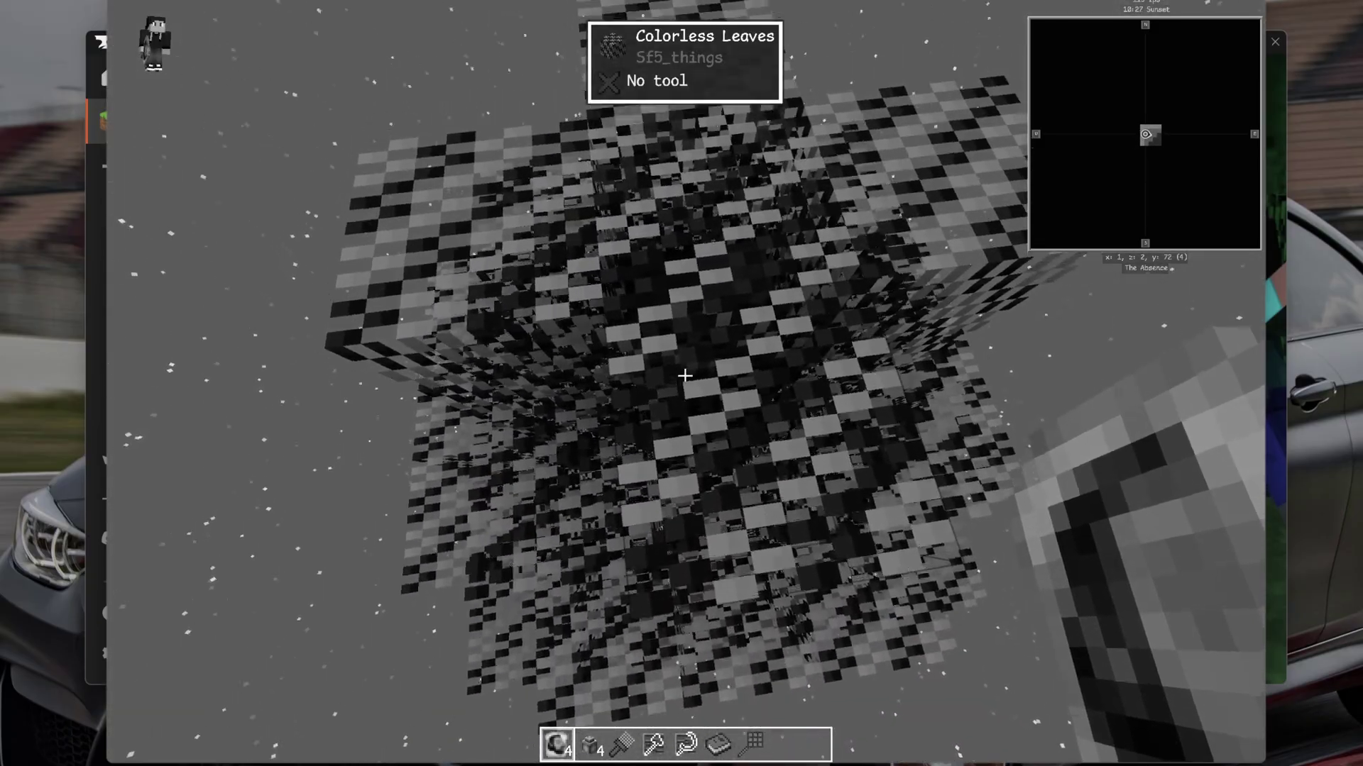
{"action": "left_click", "coordinate": [685, 375]}
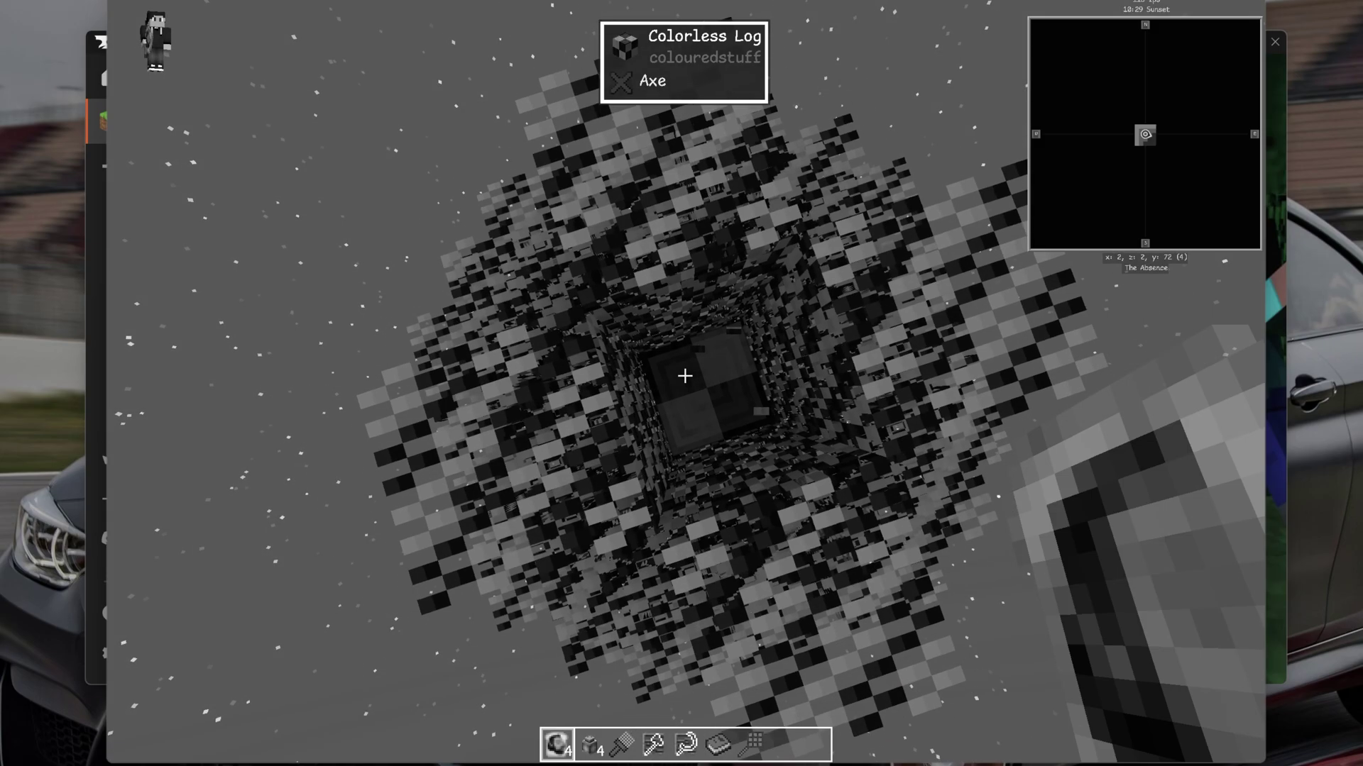
{"action": "key", "text": "s"}
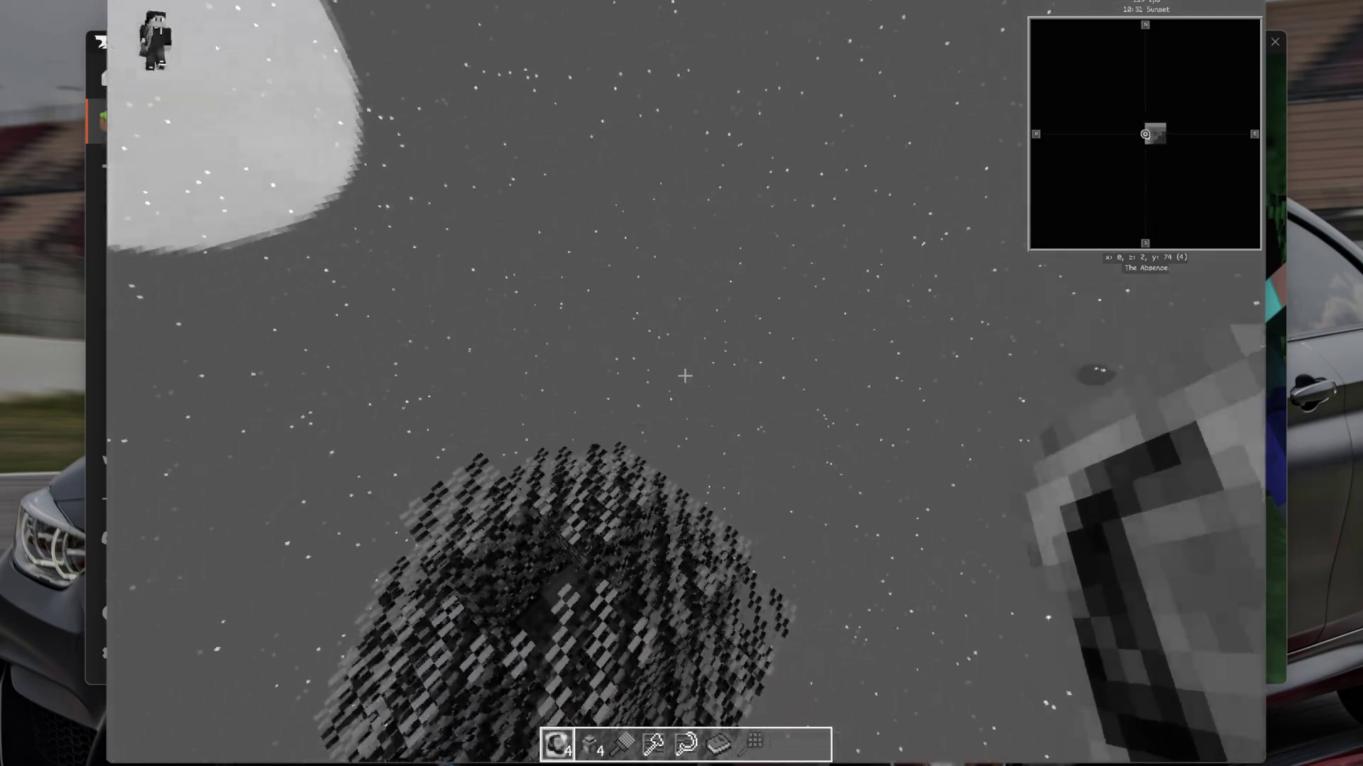
{"action": "key", "text": "w"}
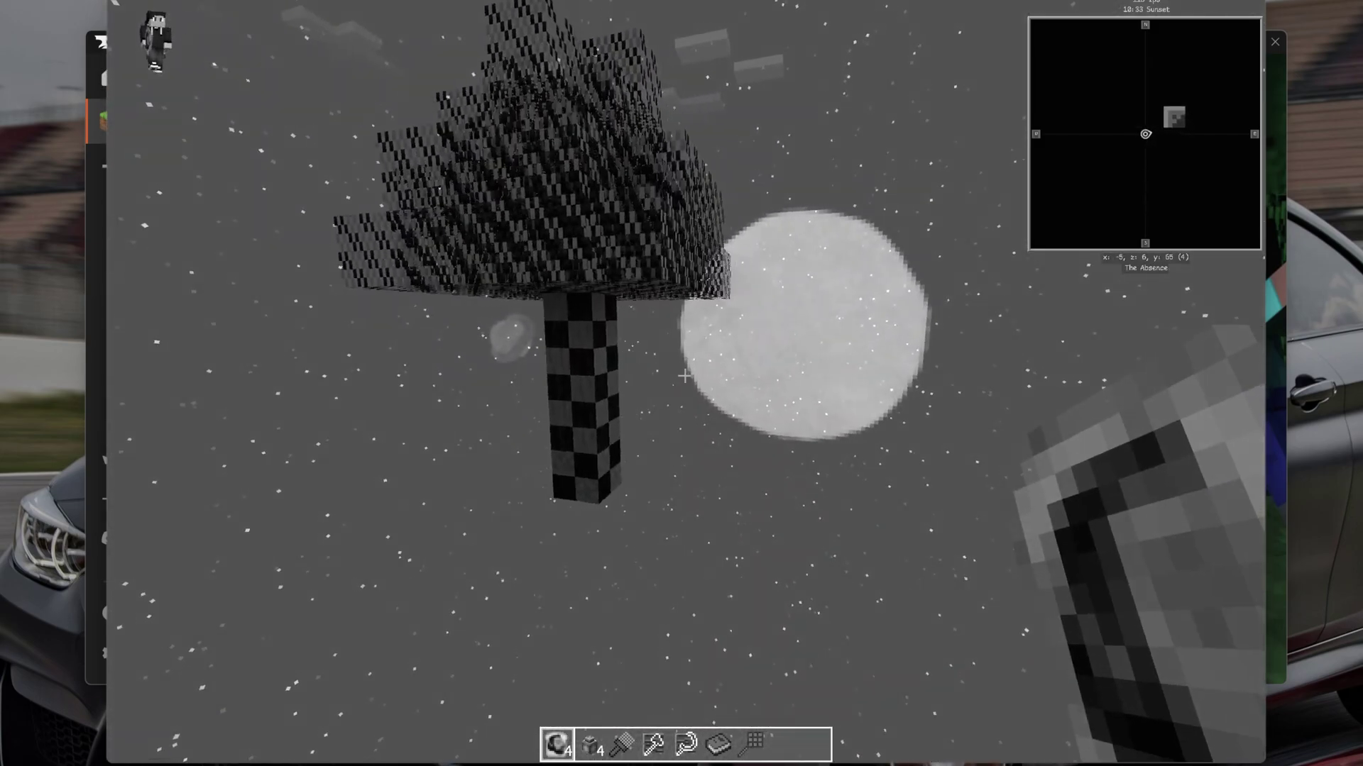
{"action": "key", "text": "w"}
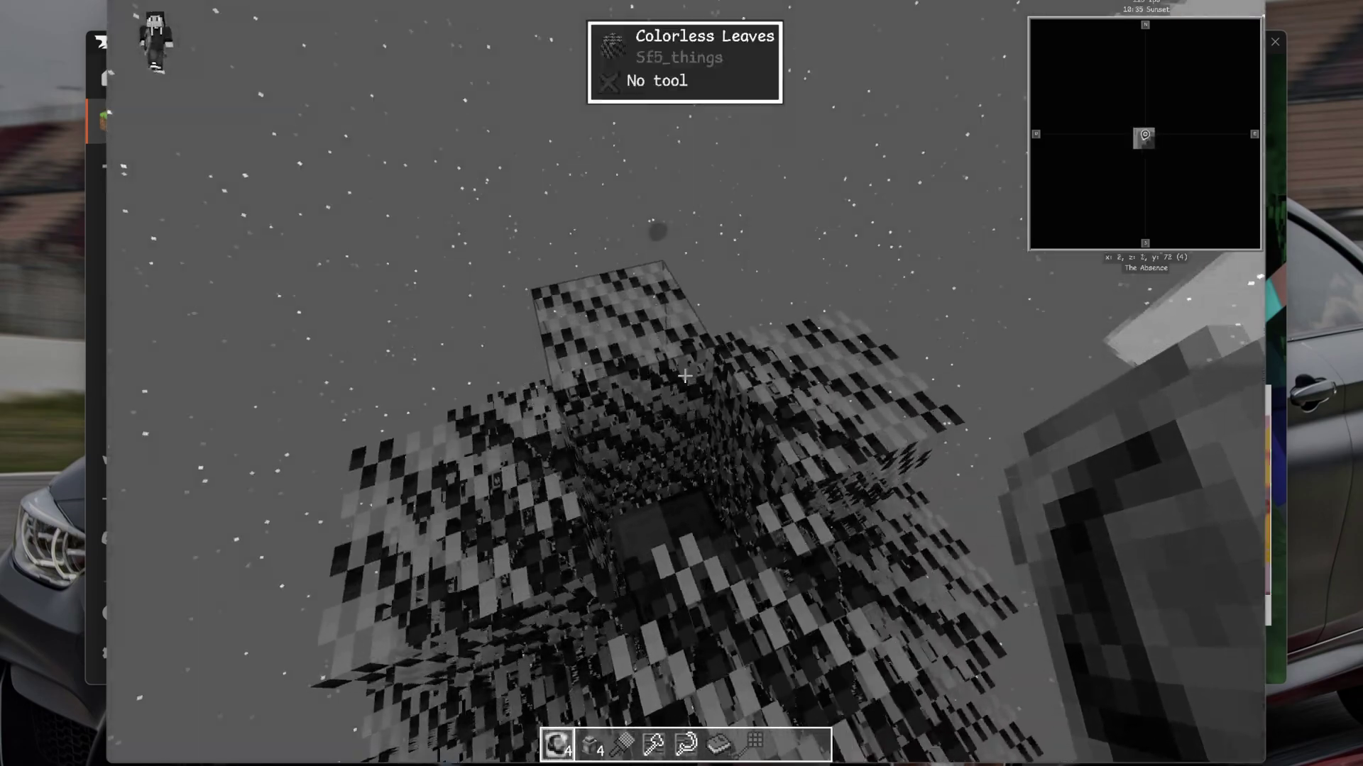
{"action": "key", "text": "w"}
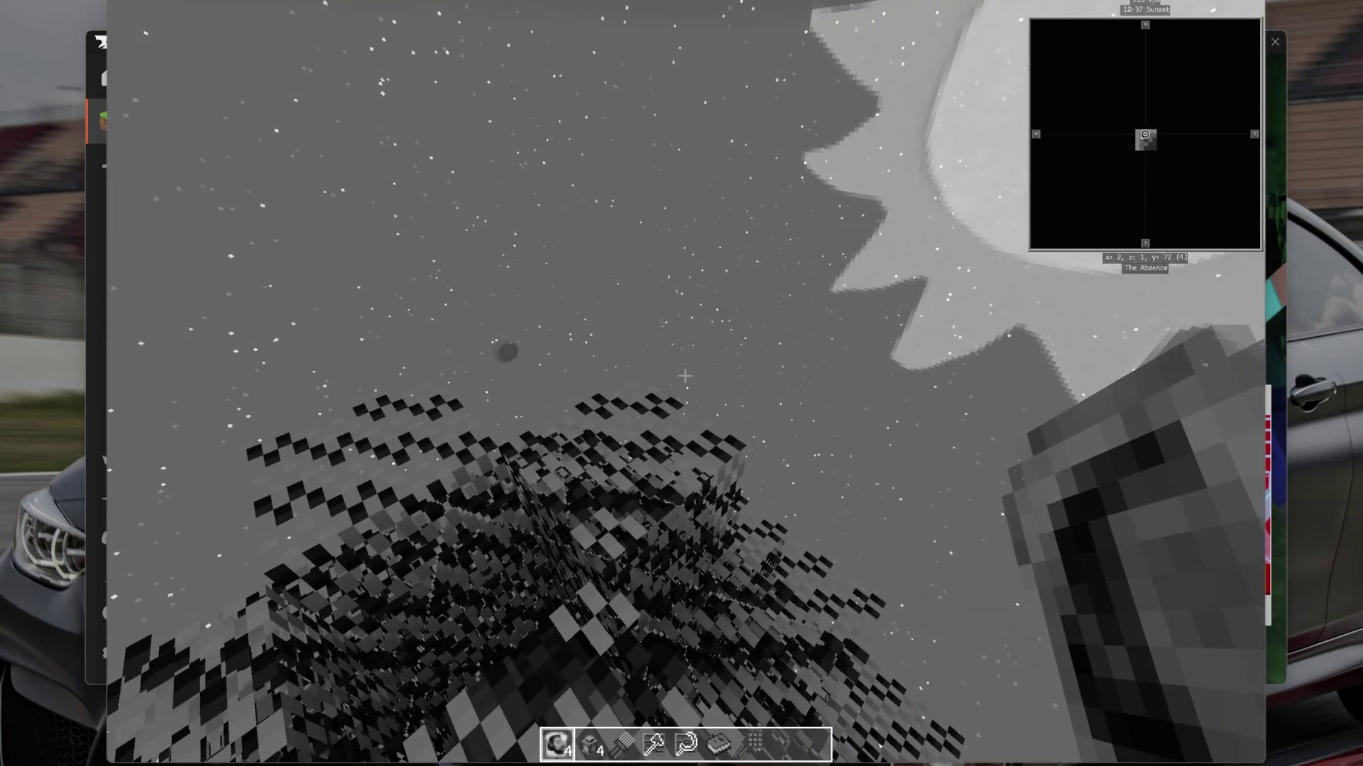